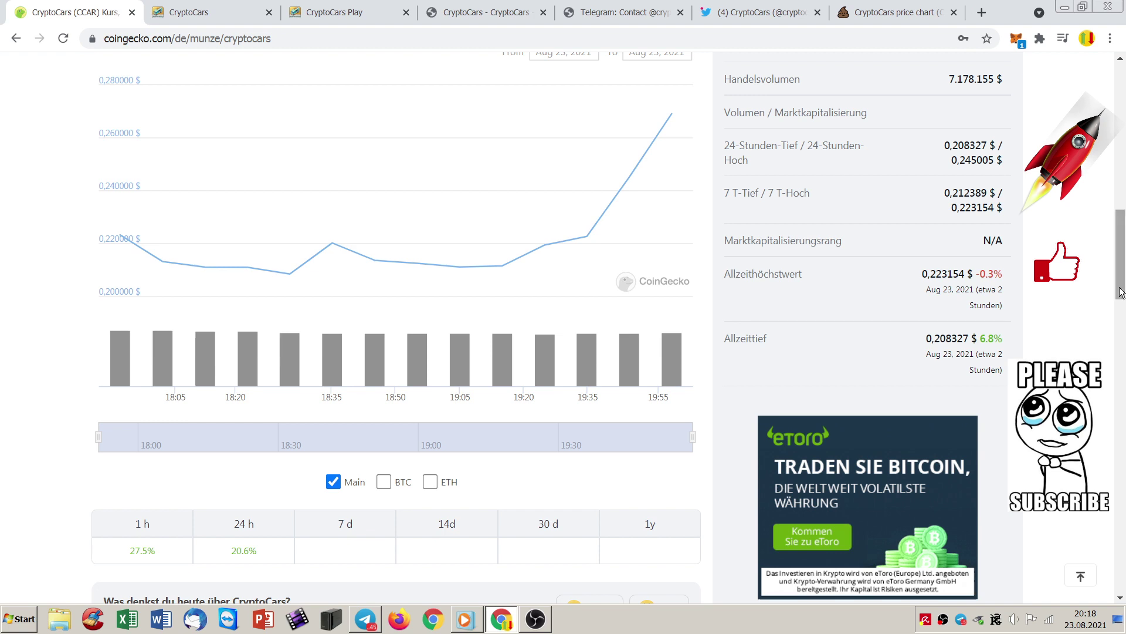
pyautogui.moveTo(1119, 265)
pyautogui.mouseDown()
pyautogui.moveTo(1120, 222)
pyautogui.moveTo(1119, 259)
pyautogui.mouseUp()
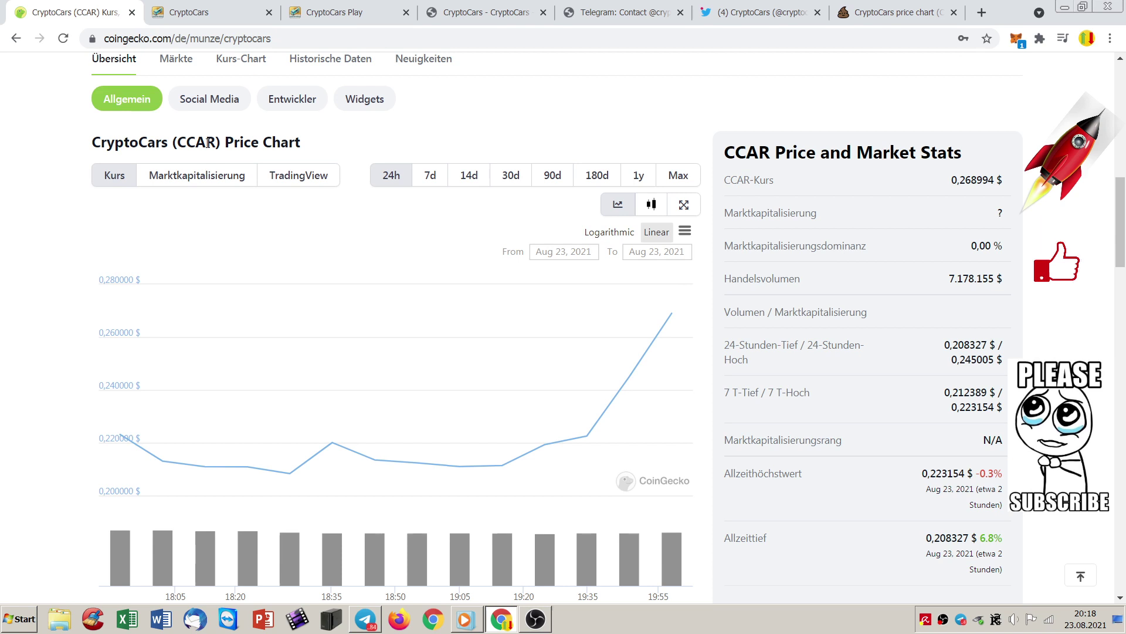
pyautogui.moveTo(1120, 227)
pyautogui.mouseDown()
pyautogui.moveTo(1120, 163)
pyautogui.moveTo(1119, 347)
pyautogui.mouseUp()
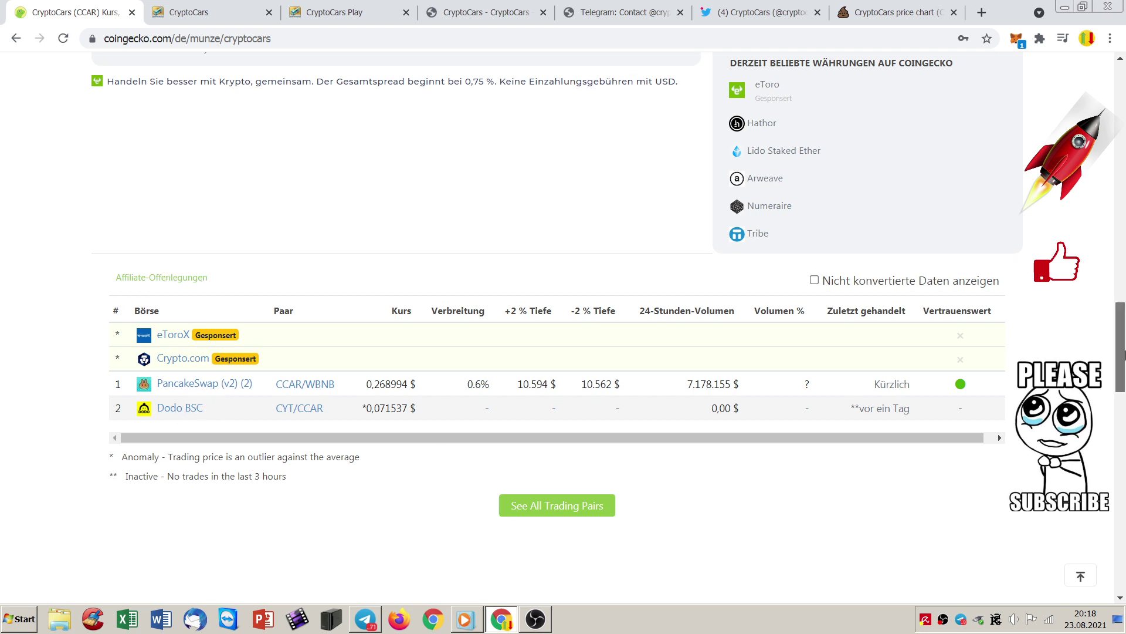
pyautogui.moveTo(1120, 370); pyautogui.dragTo(1120, 352)
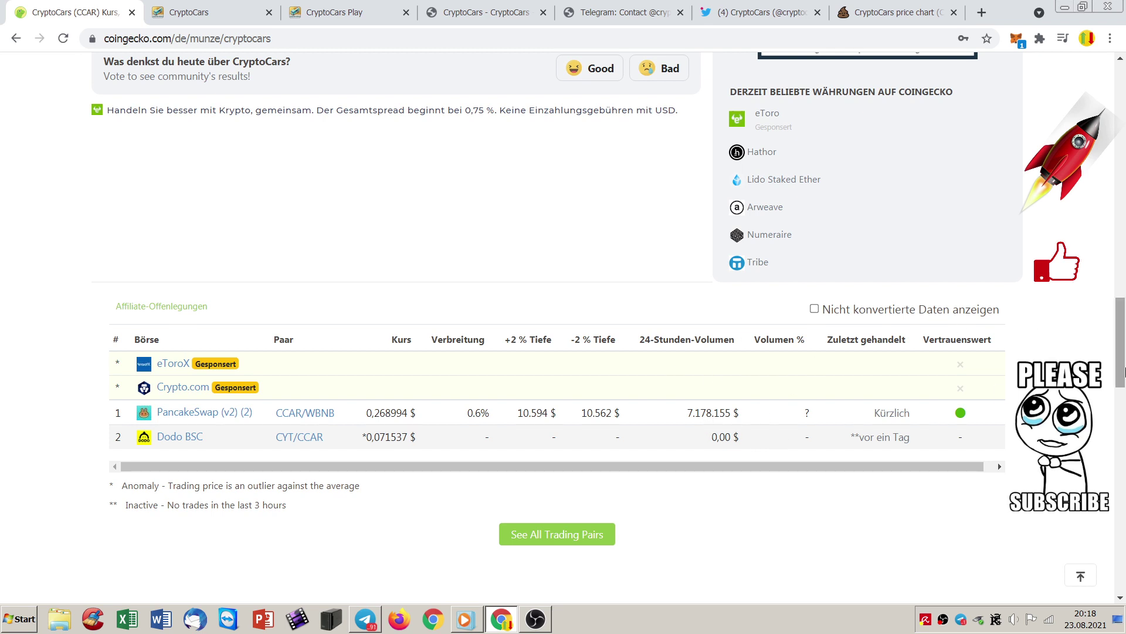
pyautogui.moveTo(1120, 353); pyautogui.dragTo(1121, 354)
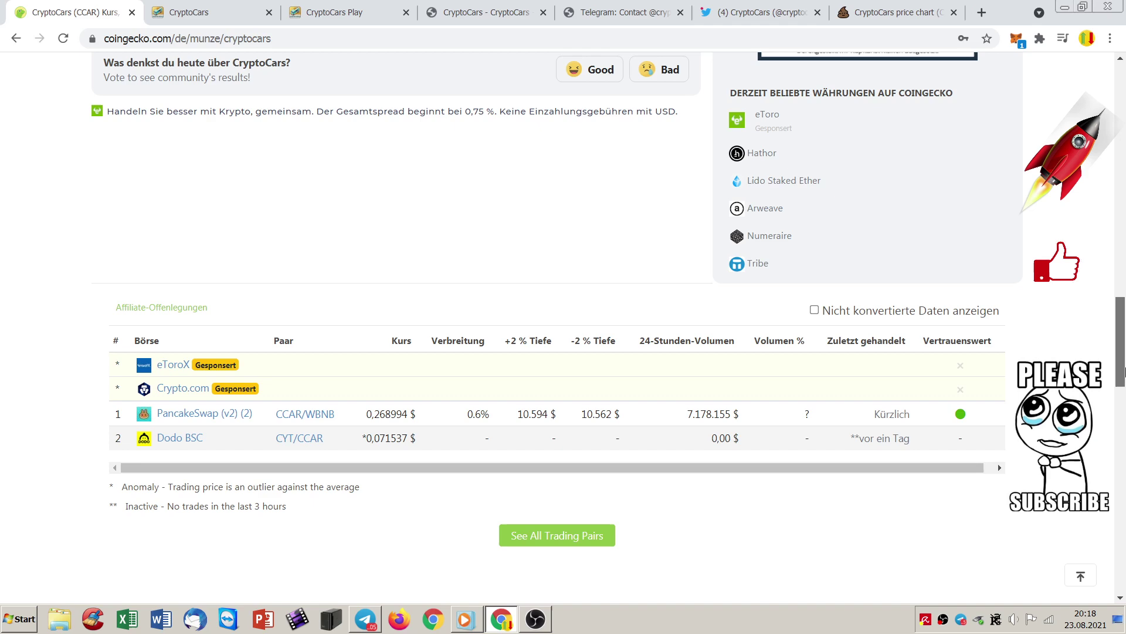
pyautogui.moveTo(1120, 352); pyautogui.dragTo(1121, 141)
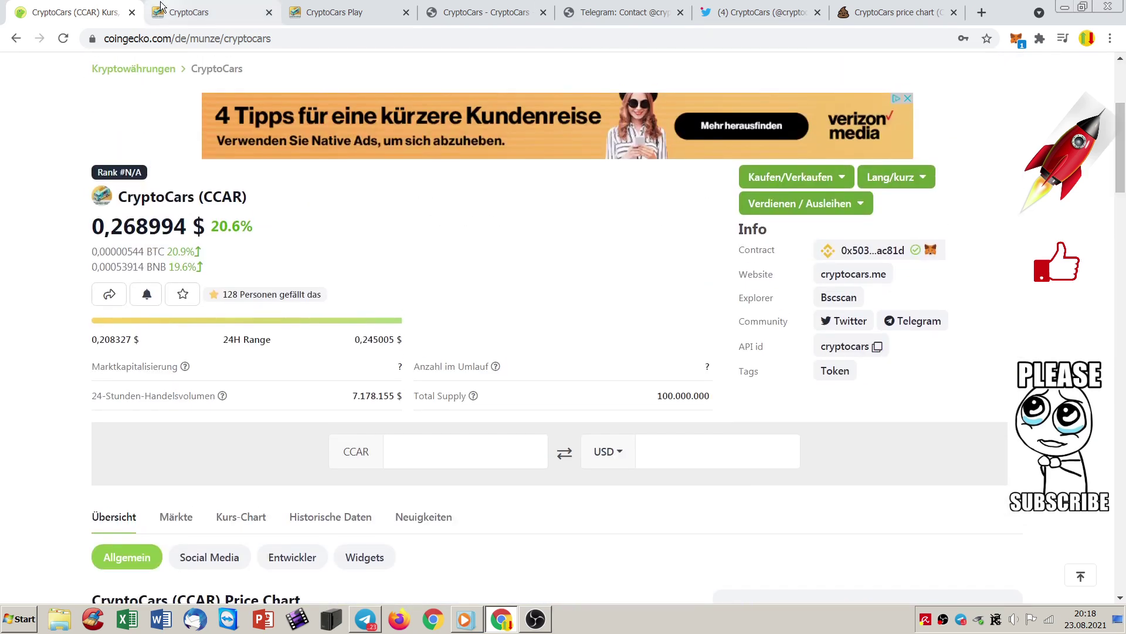
# Switch to the CryptoCars website, select its contract address, and scroll through the roadmap.
pyautogui.click(182, 6)
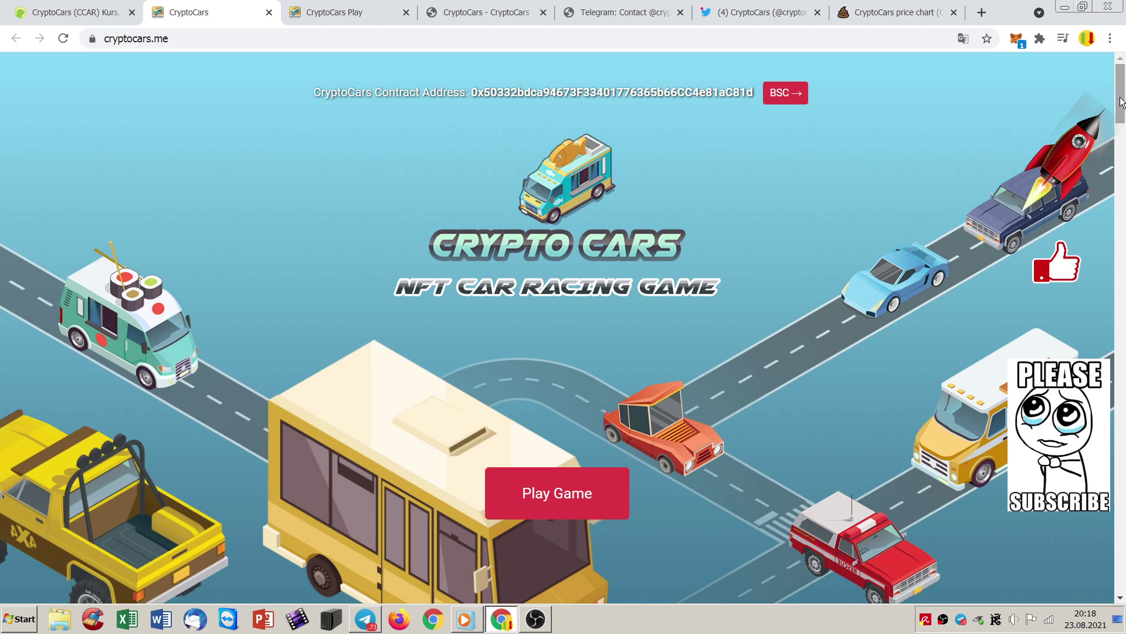
pyautogui.doubleClick(542, 95)
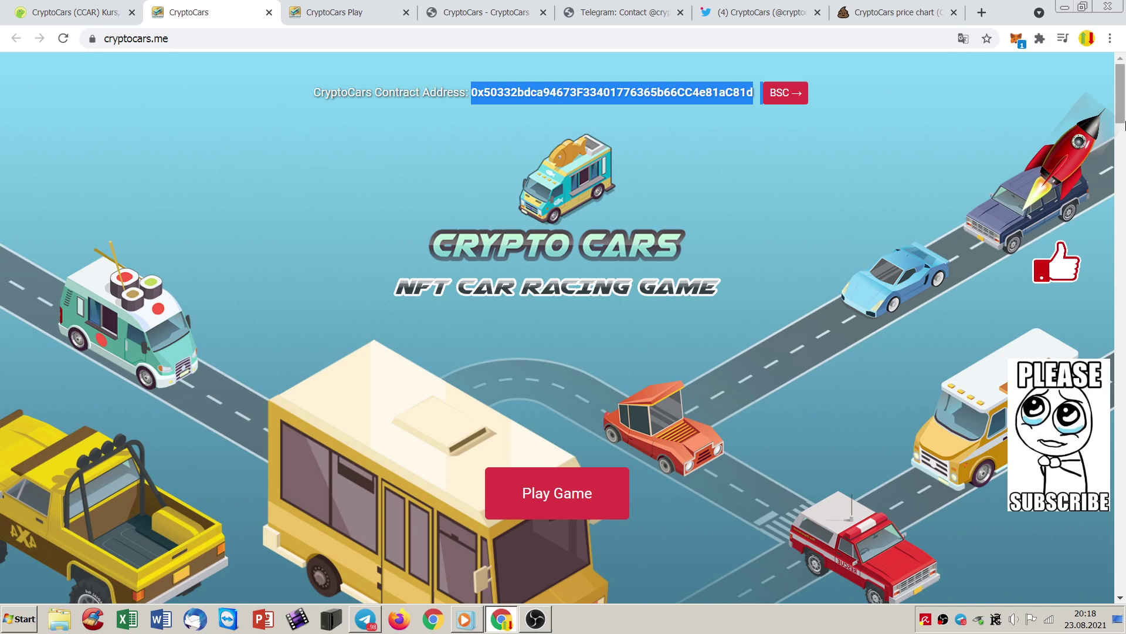
pyautogui.click(988, 135)
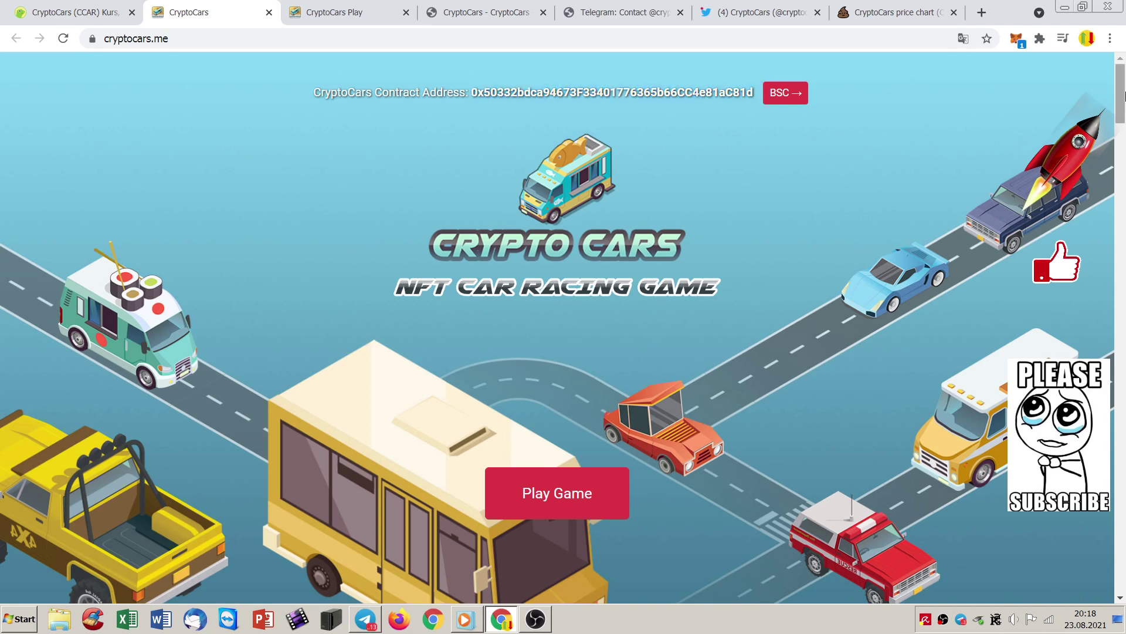
pyautogui.moveTo(1121, 93); pyautogui.dragTo(1122, 150)
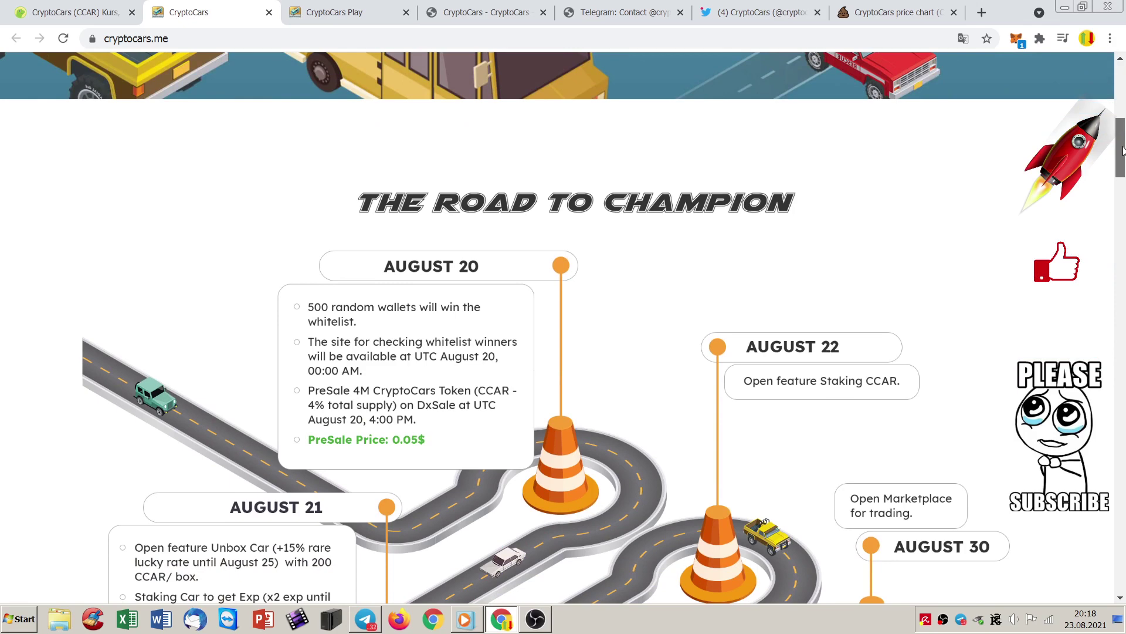
pyautogui.moveTo(1121, 150); pyautogui.dragTo(1122, 166)
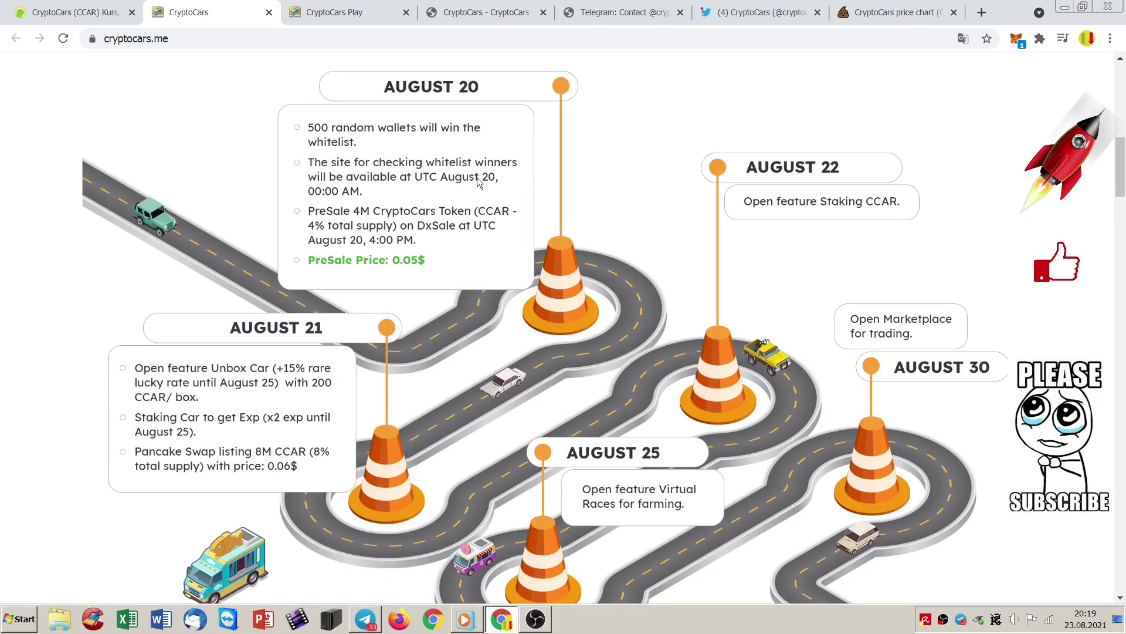
pyautogui.moveTo(1121, 165); pyautogui.dragTo(1122, 255)
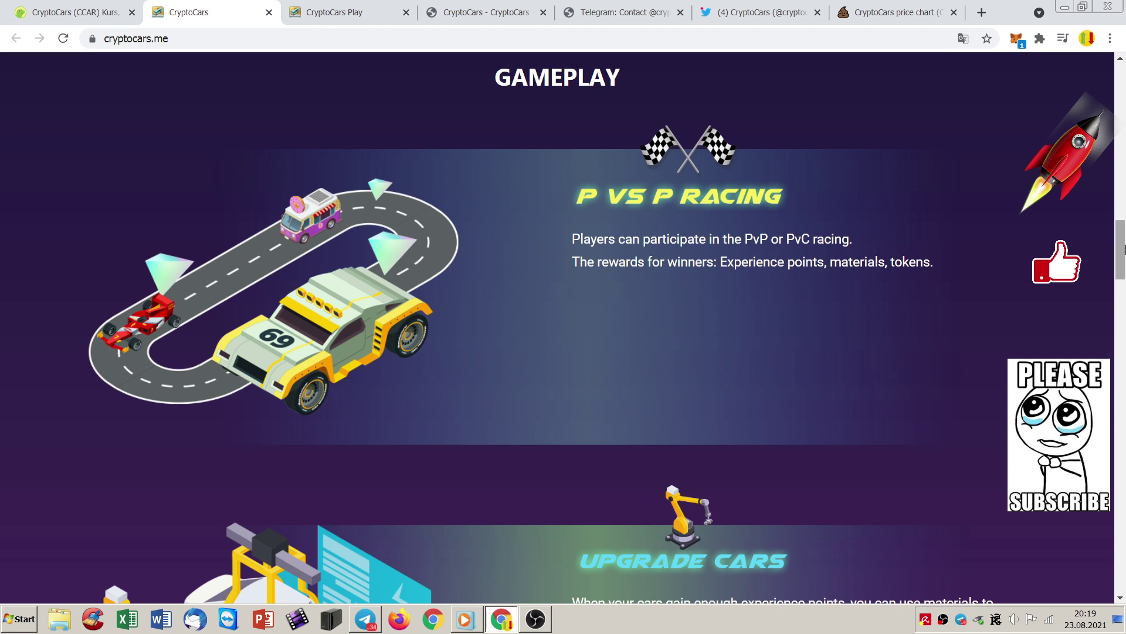
pyautogui.moveTo(1122, 249); pyautogui.dragTo(1123, 252)
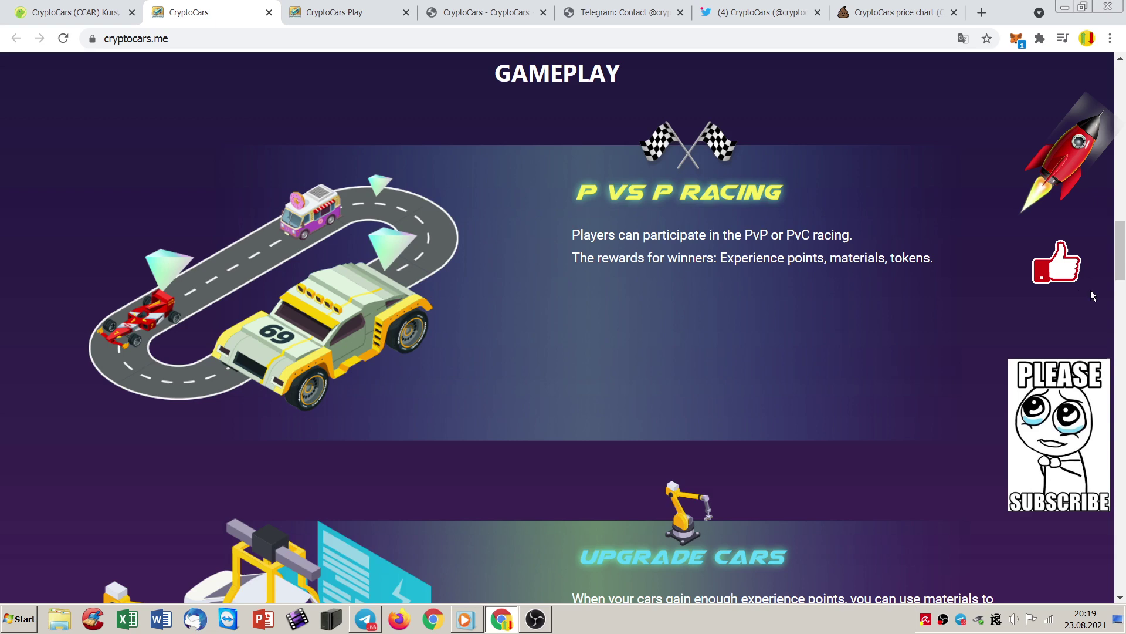
pyautogui.moveTo(1122, 250); pyautogui.dragTo(1122, 278)
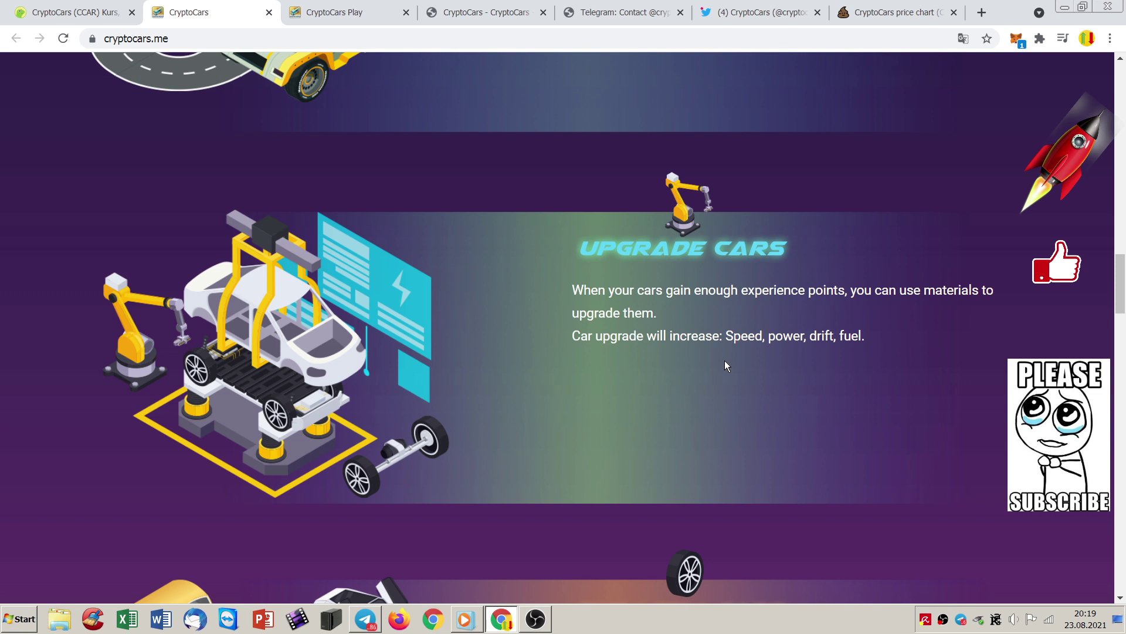
pyautogui.scroll(1, 732, 357)
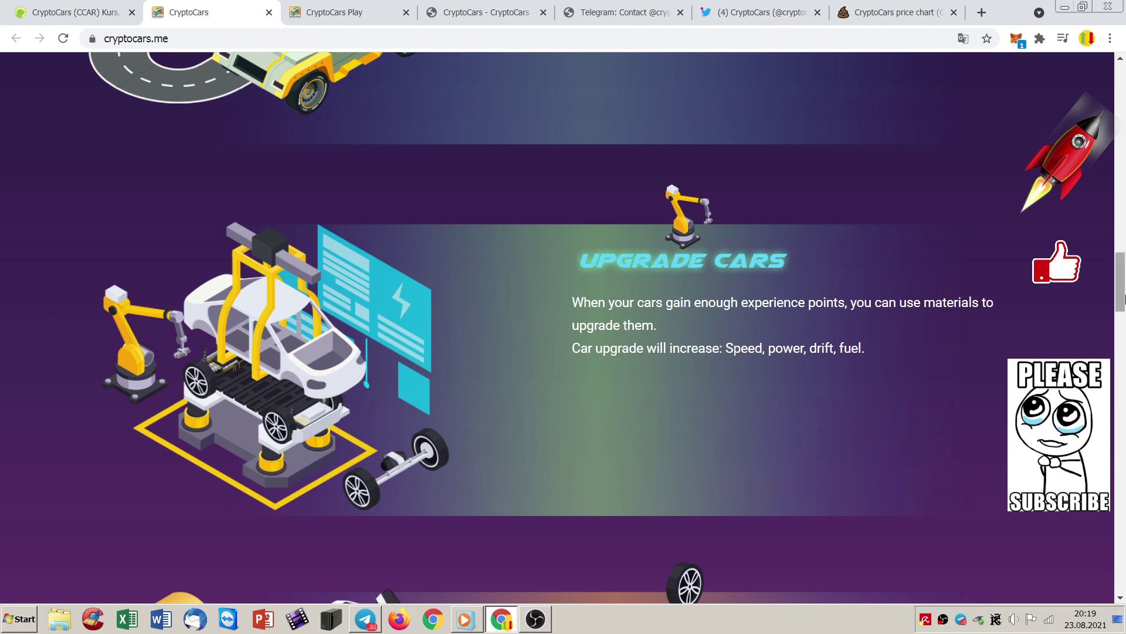
pyautogui.moveTo(1120, 282); pyautogui.dragTo(1120, 325)
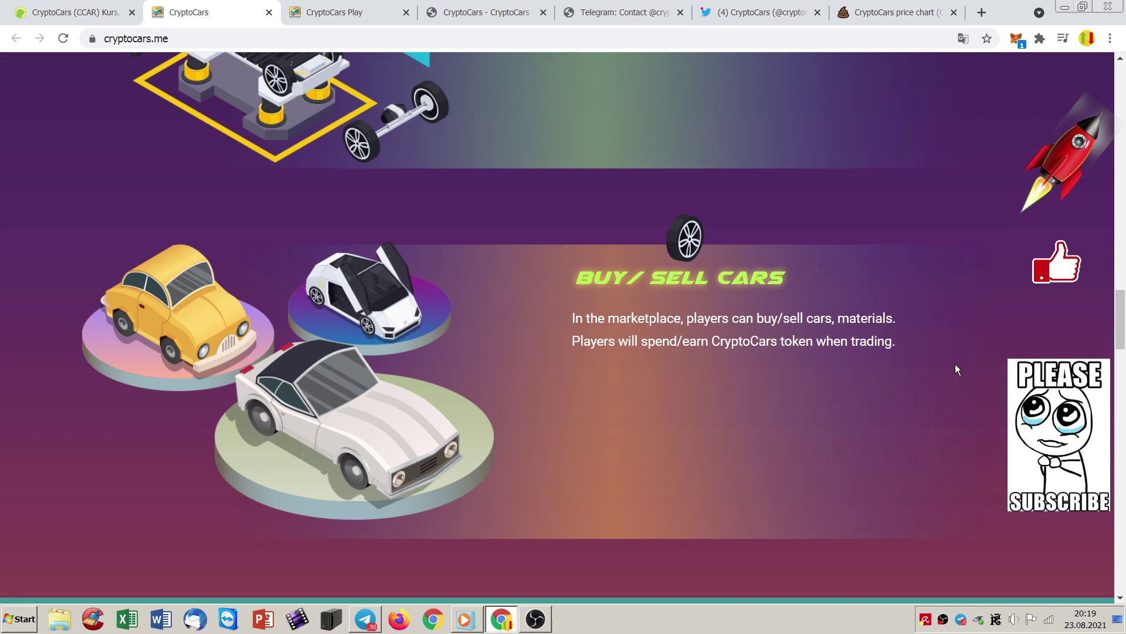
pyautogui.moveTo(1120, 318); pyautogui.dragTo(1121, 382)
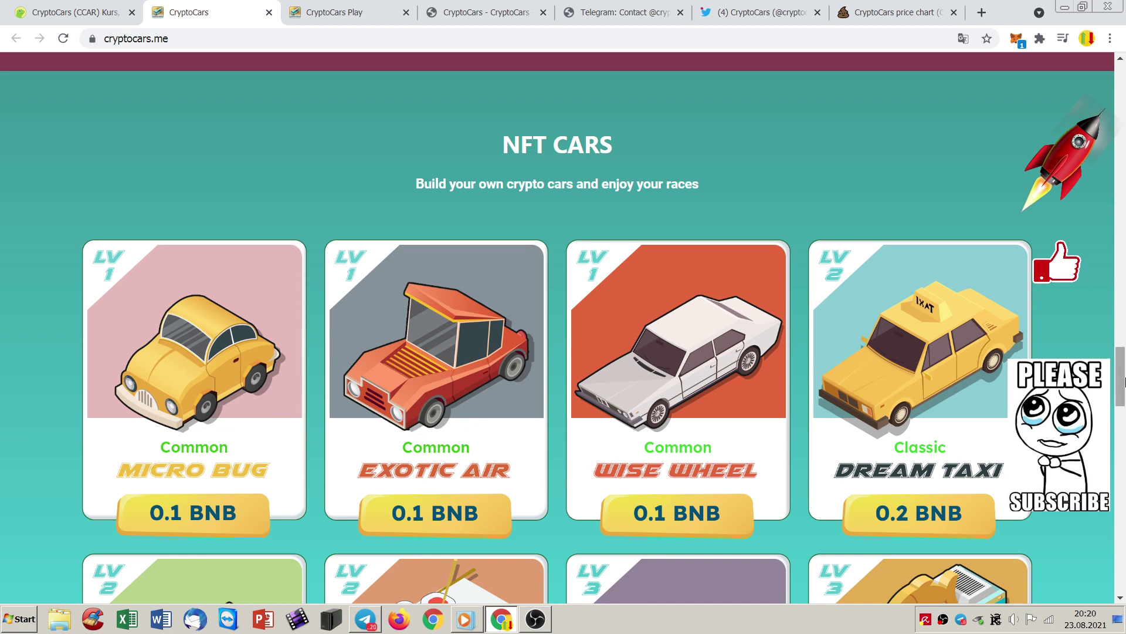
pyautogui.moveTo(1122, 381); pyautogui.dragTo(1122, 388)
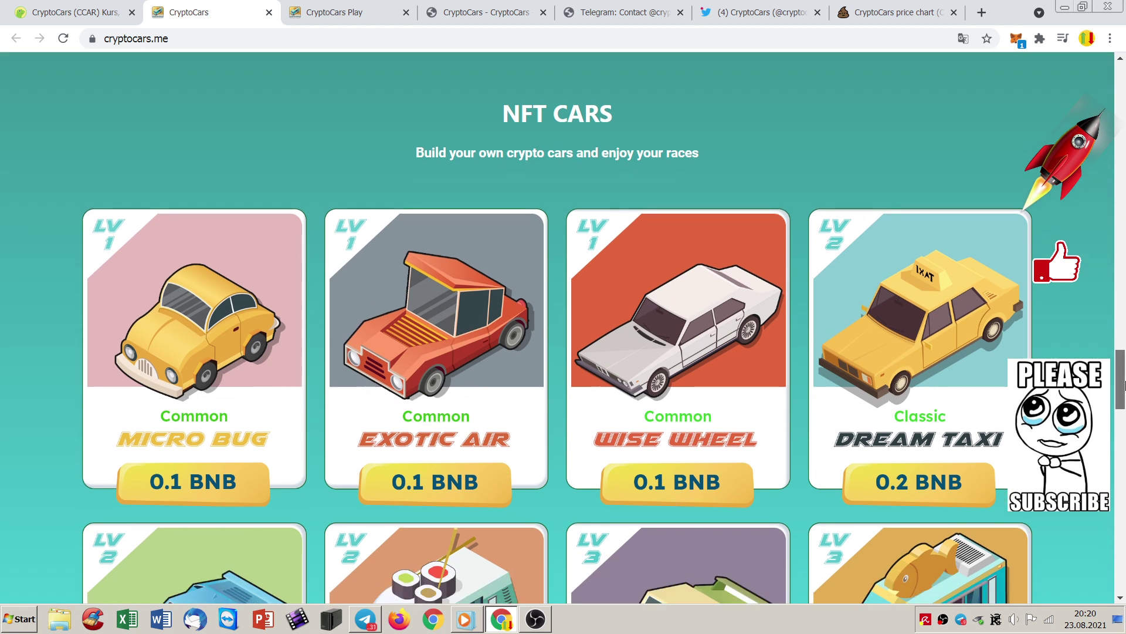
pyautogui.moveTo(1121, 387); pyautogui.dragTo(1121, 393)
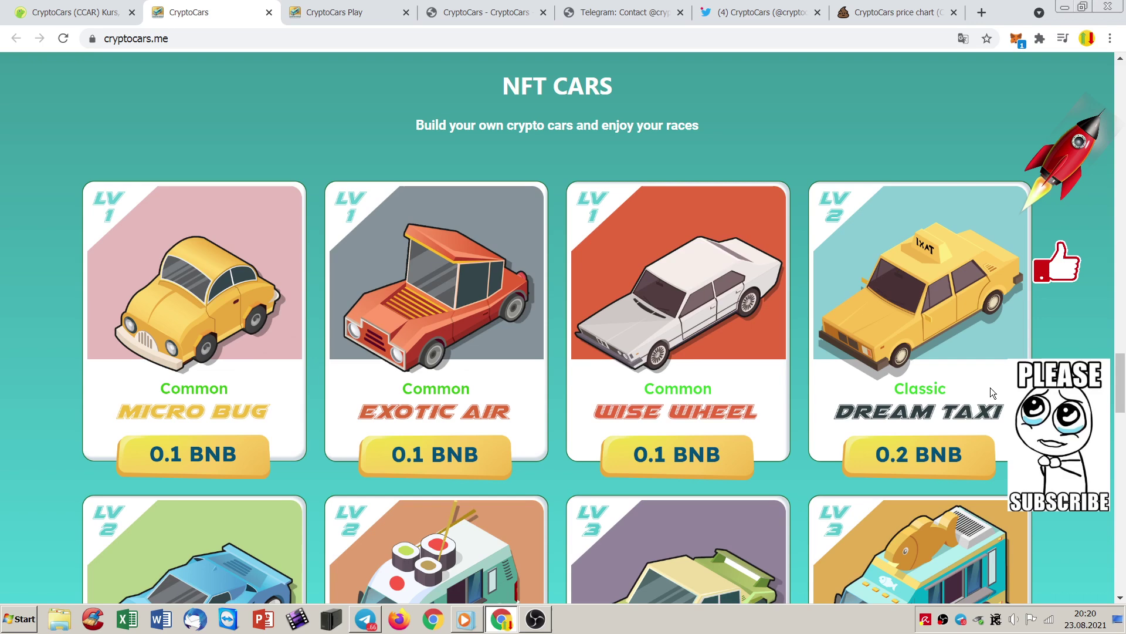
pyautogui.moveTo(1122, 382); pyautogui.dragTo(1122, 410)
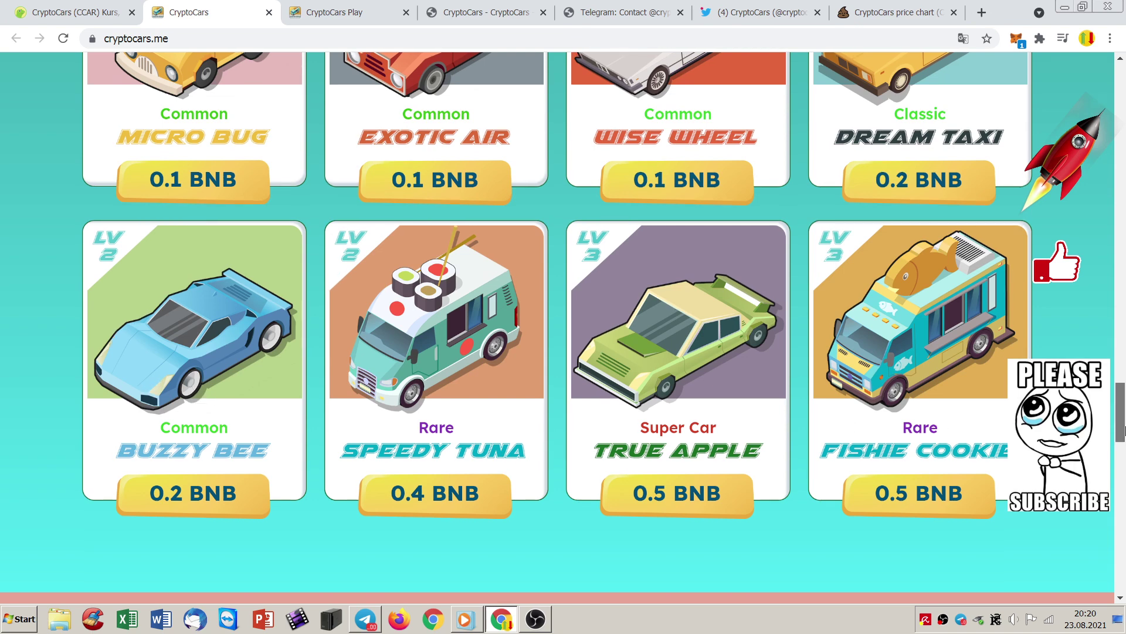
pyautogui.moveTo(1121, 413)
pyautogui.mouseDown()
pyautogui.moveTo(1121, 511)
pyautogui.moveTo(1122, 480)
pyautogui.mouseUp()
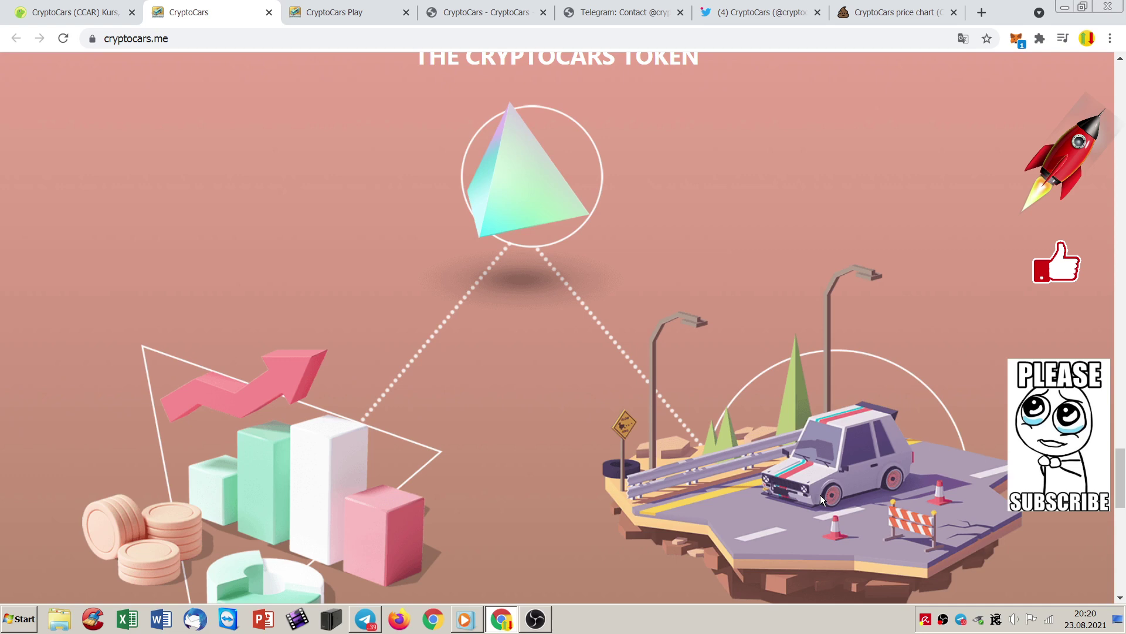
pyautogui.moveTo(1122, 469); pyautogui.dragTo(1121, 497)
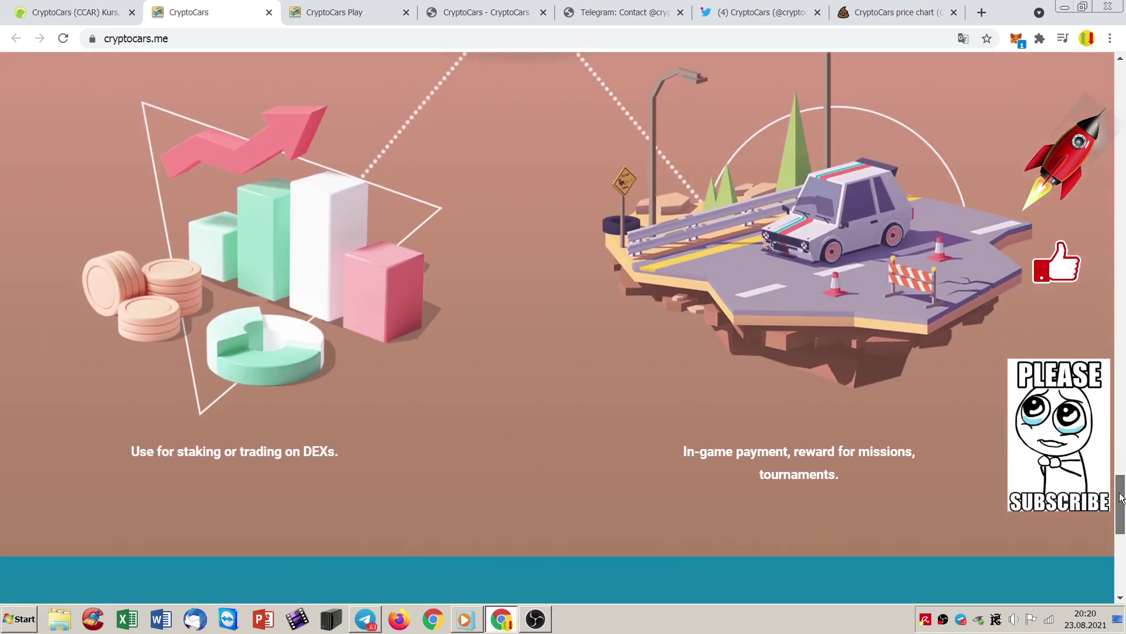
pyautogui.moveTo(1123, 498); pyautogui.dragTo(1122, 550)
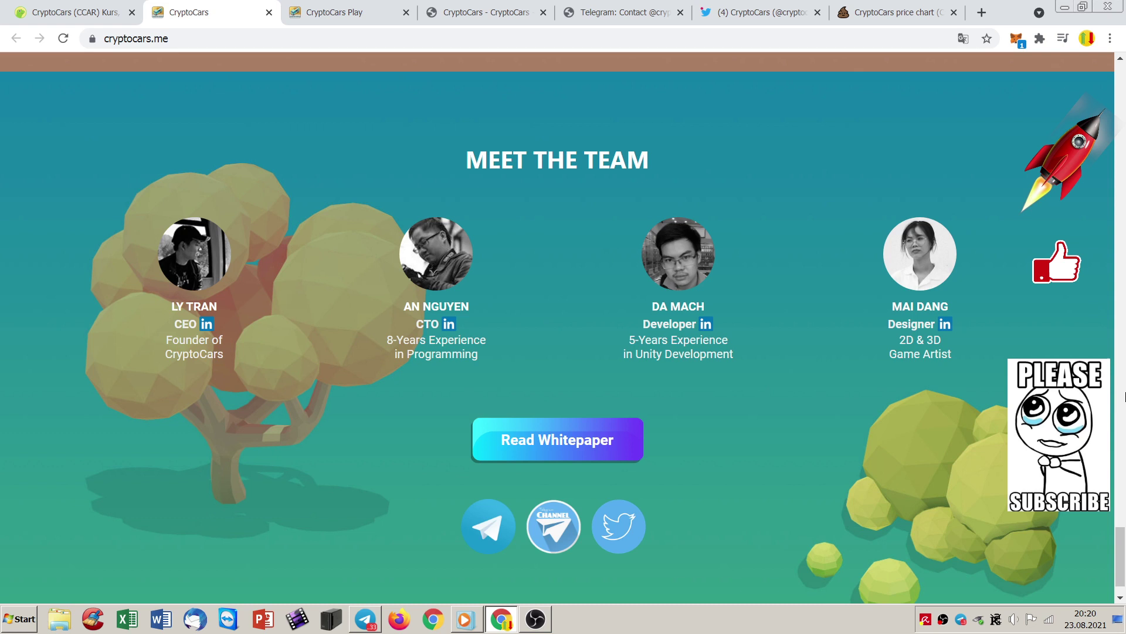
pyautogui.scroll(-1, 545, 518)
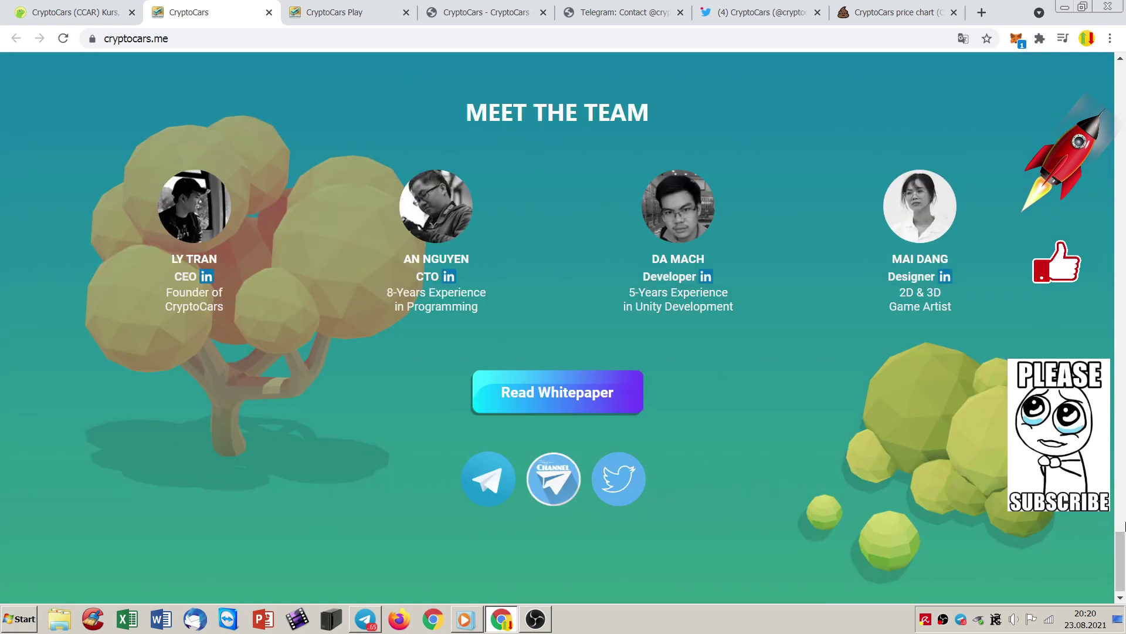
pyautogui.scroll(1, 1121, 554)
pyautogui.scroll(1, 1120, 554)
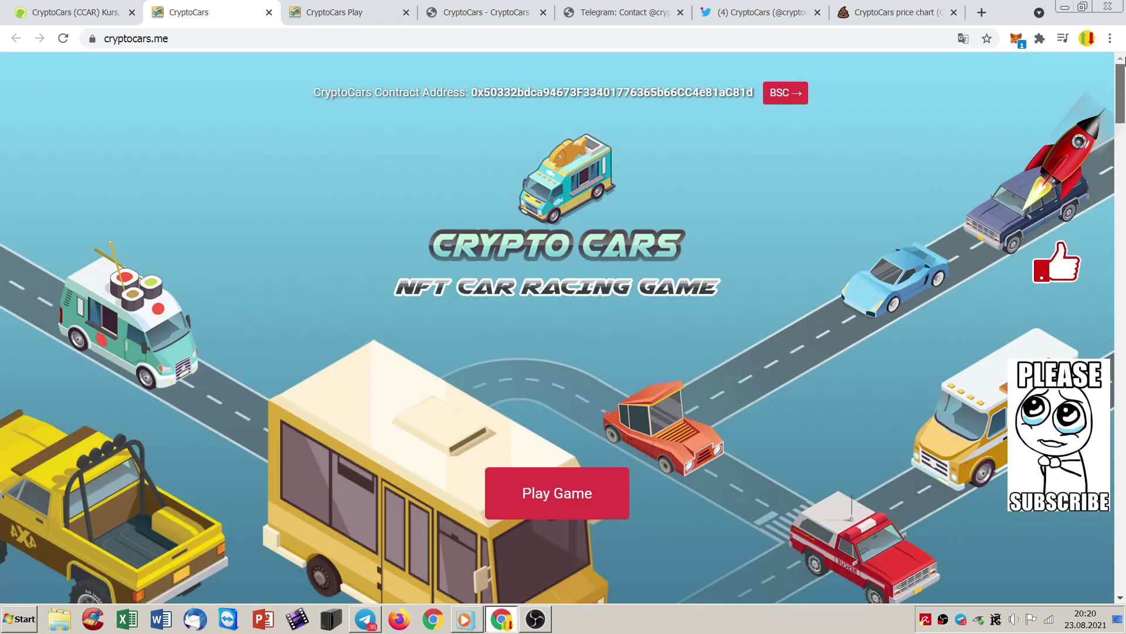
# Try the MetaMask login on CryptoCars Play, dismiss the alert, and open the MetaMask extension.
pyautogui.click(335, 11)
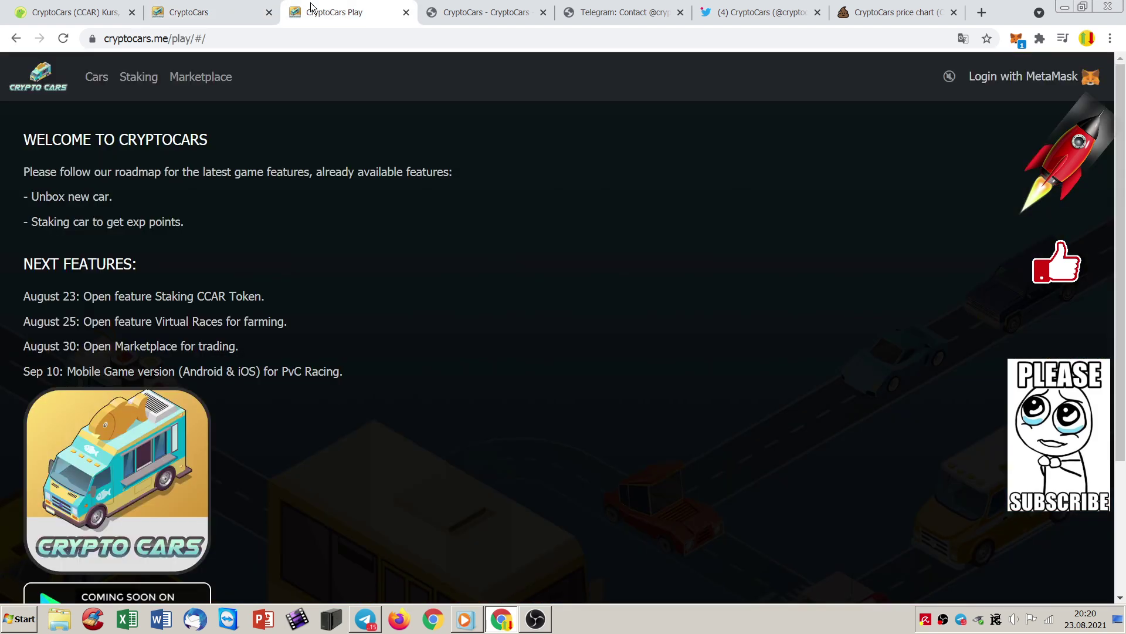
pyautogui.click(201, 11)
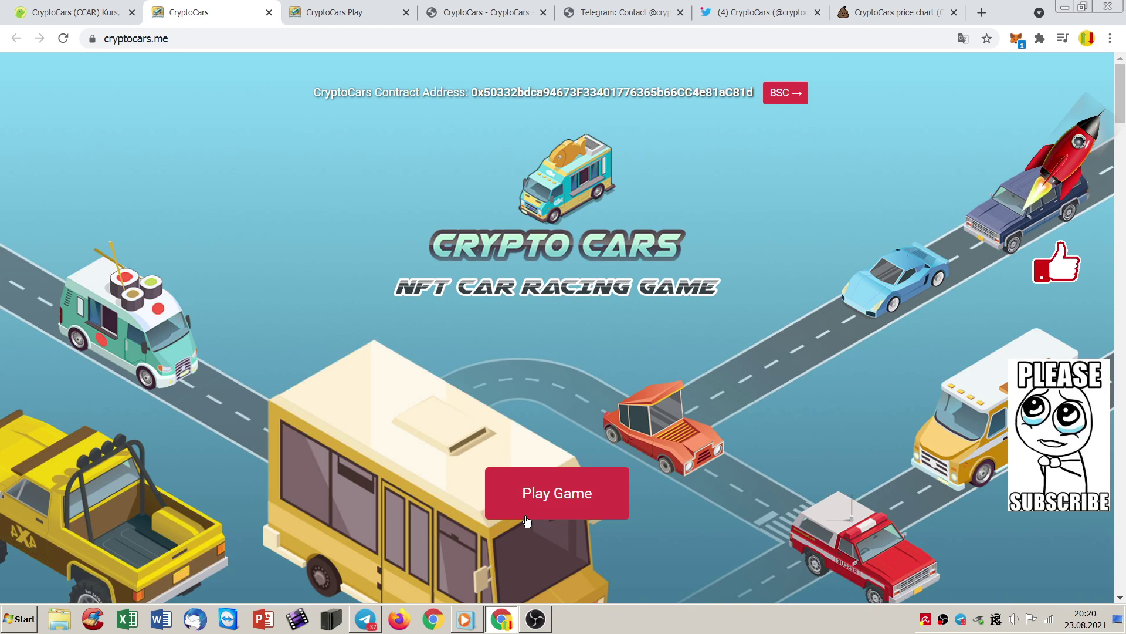
pyautogui.click(335, 12)
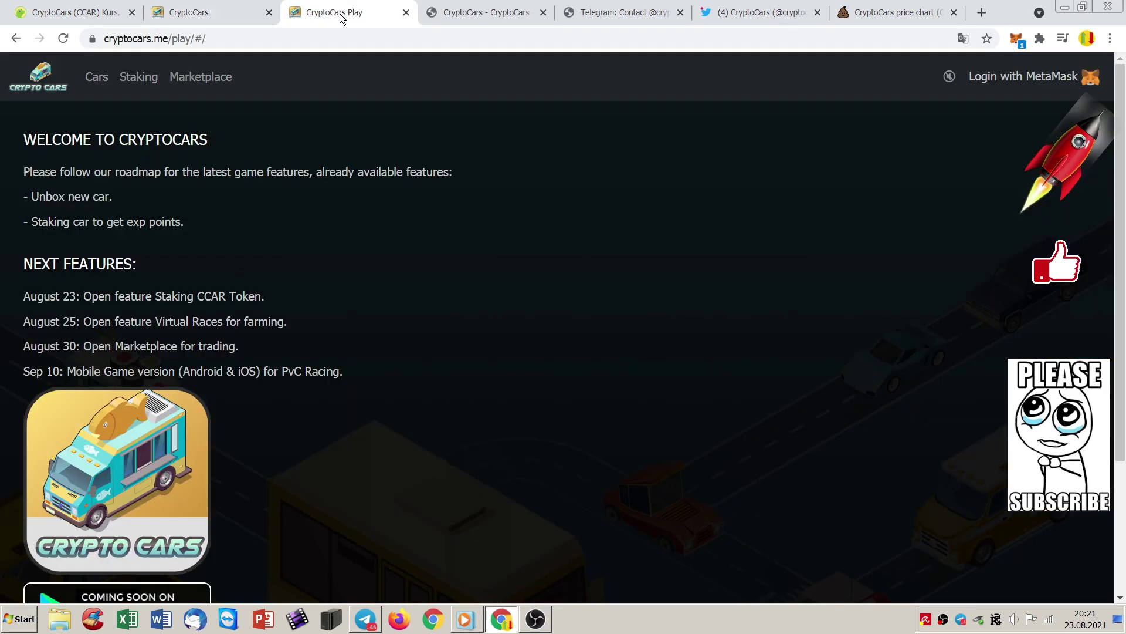
pyautogui.click(1038, 82)
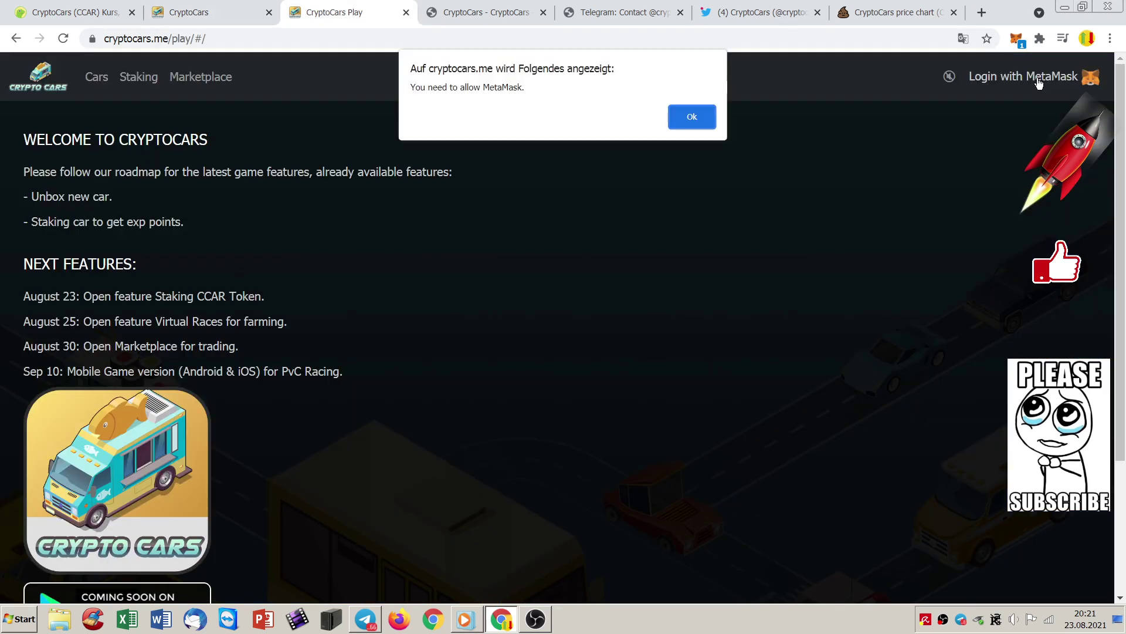
pyautogui.click(695, 116)
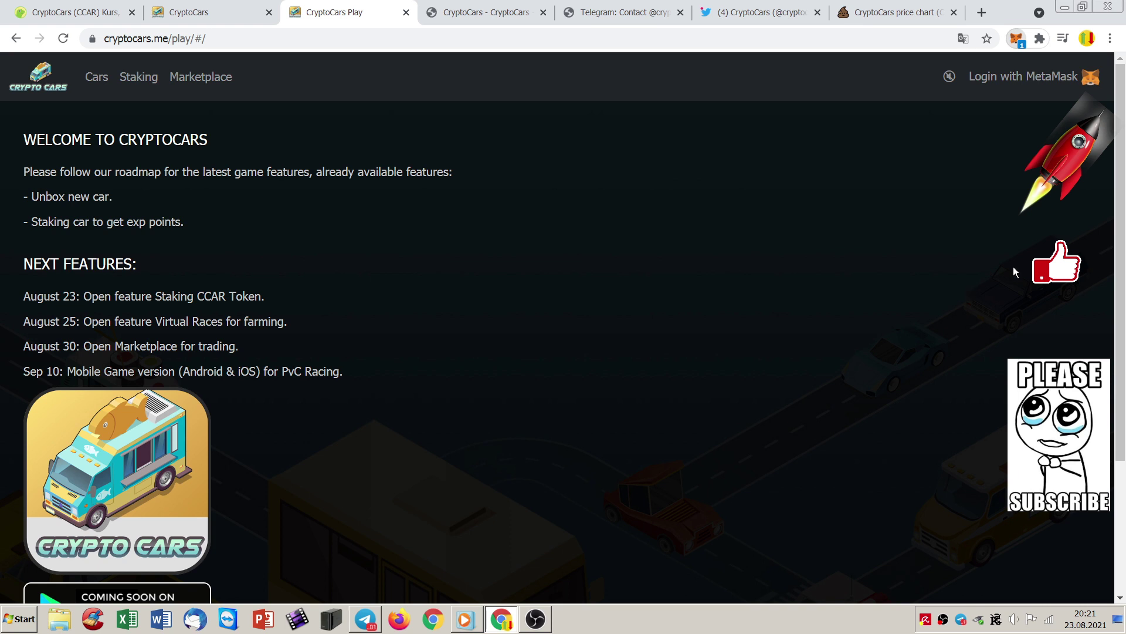
pyautogui.click(1017, 38)
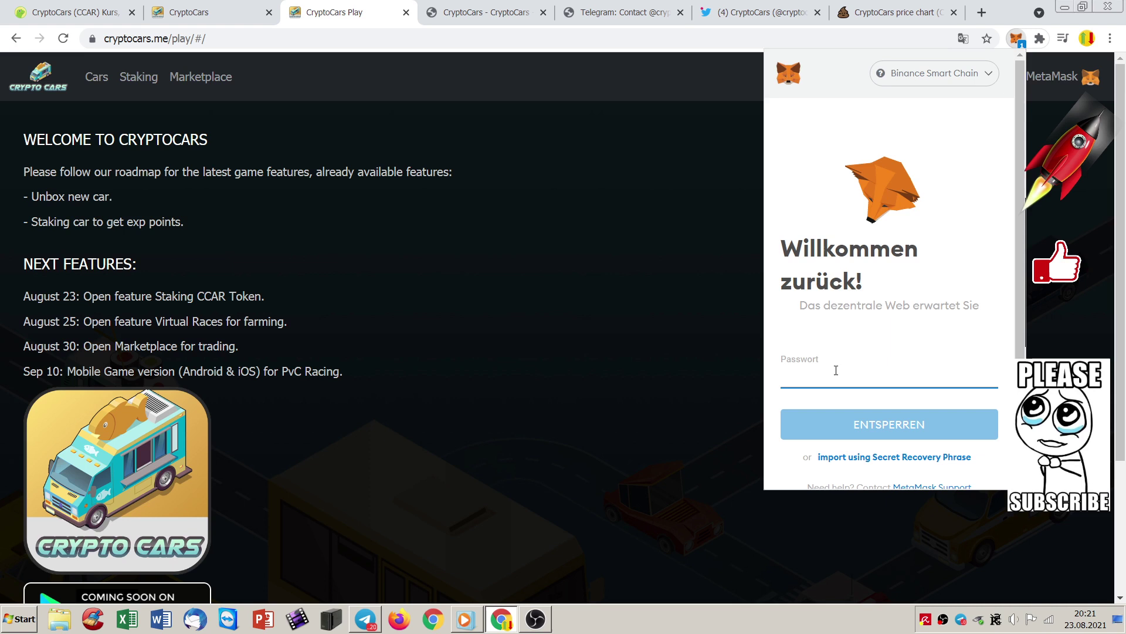
pyautogui.write('*****')
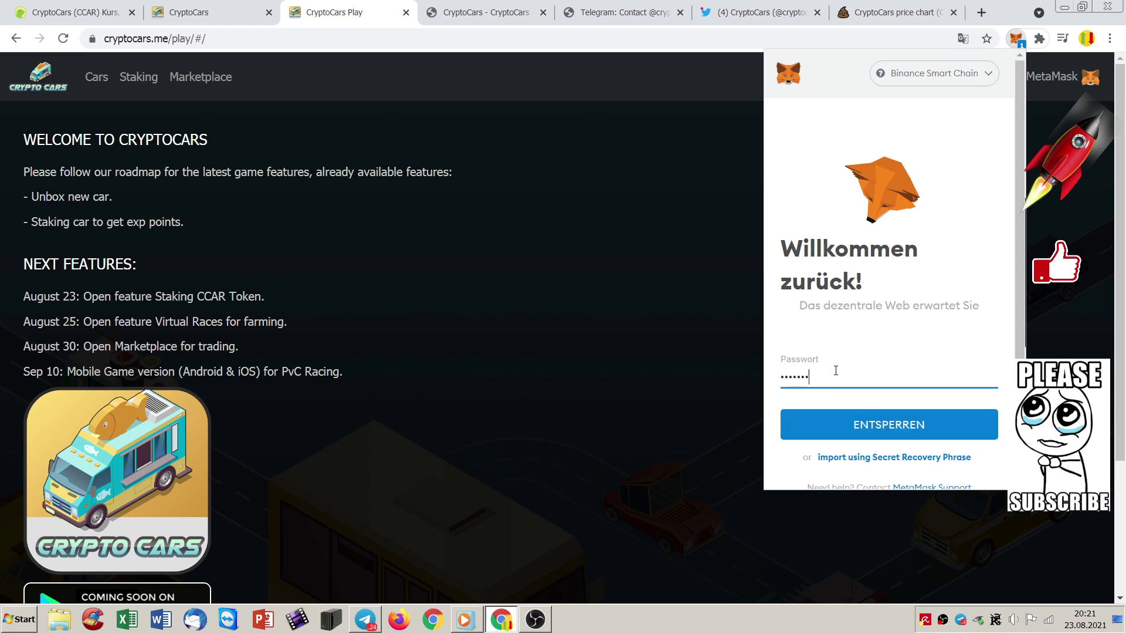
pyautogui.write('*****')
# Unlock MetaMask with the password and connect the account to cryptocars.me.
pyautogui.press('Return')
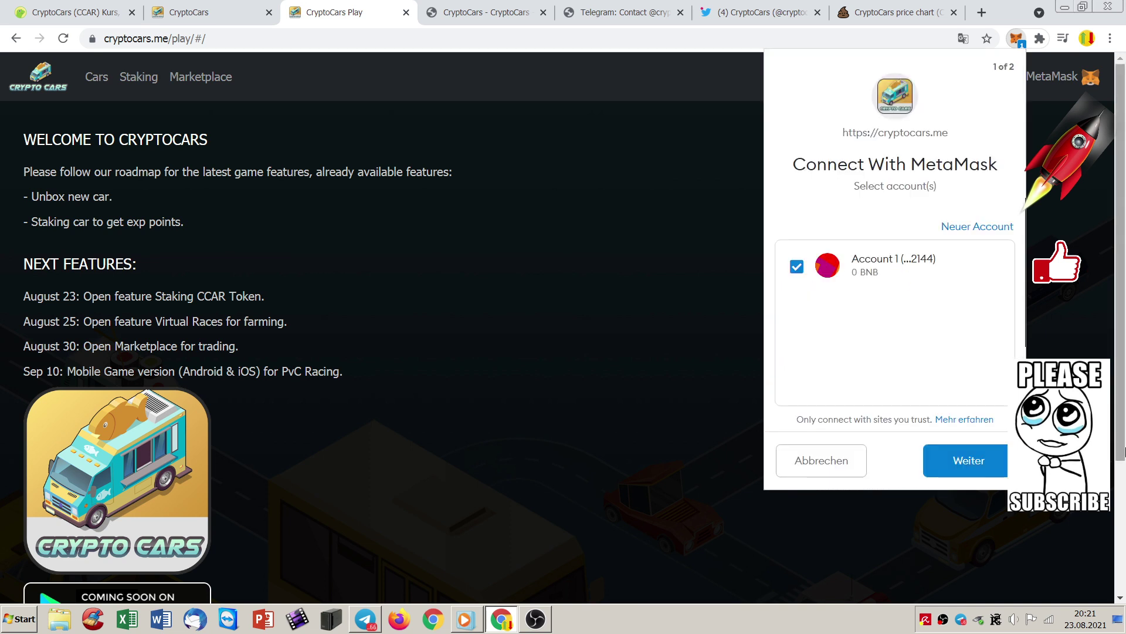
pyautogui.click(965, 461)
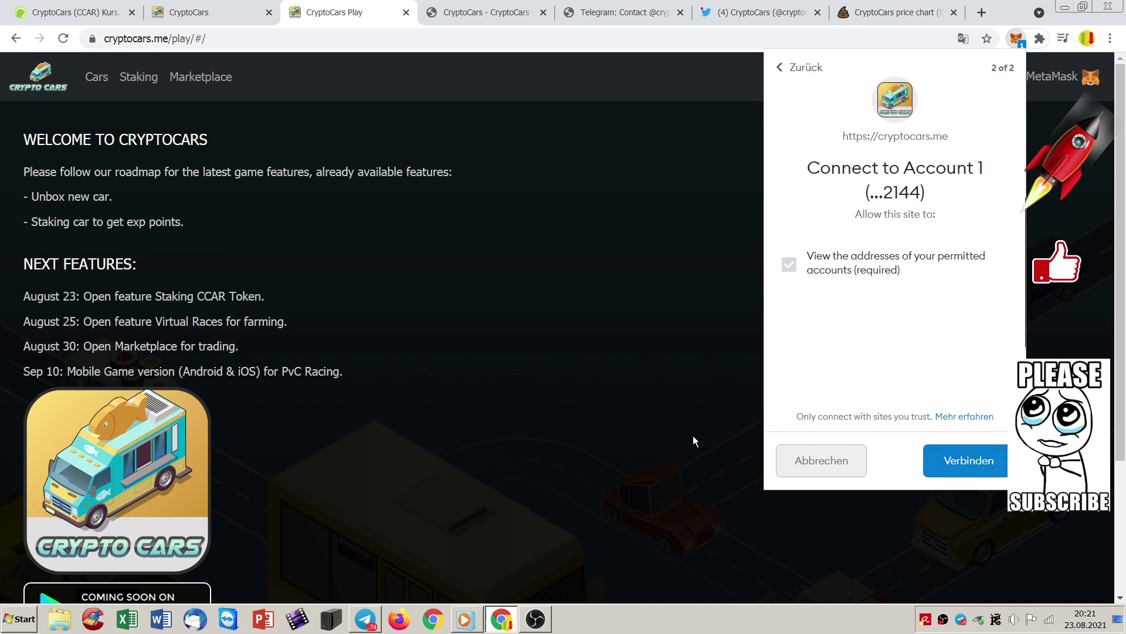
pyautogui.click(966, 461)
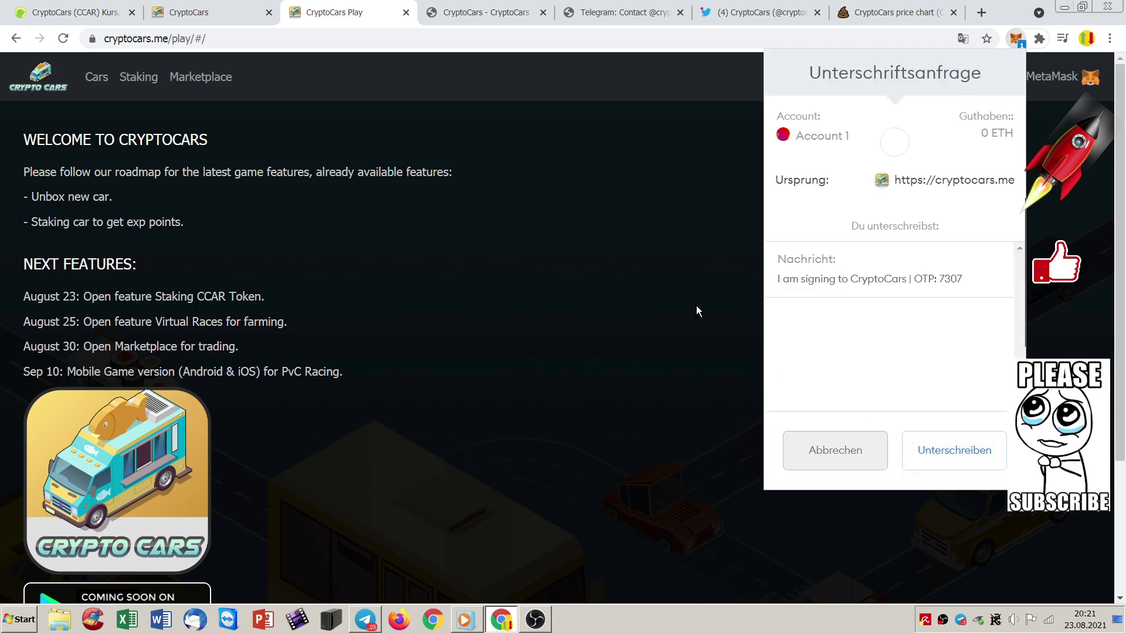
# Sign the CryptoCars login message and close the MetaMask popup to see the 0.00 balance.
pyautogui.click(954, 450)
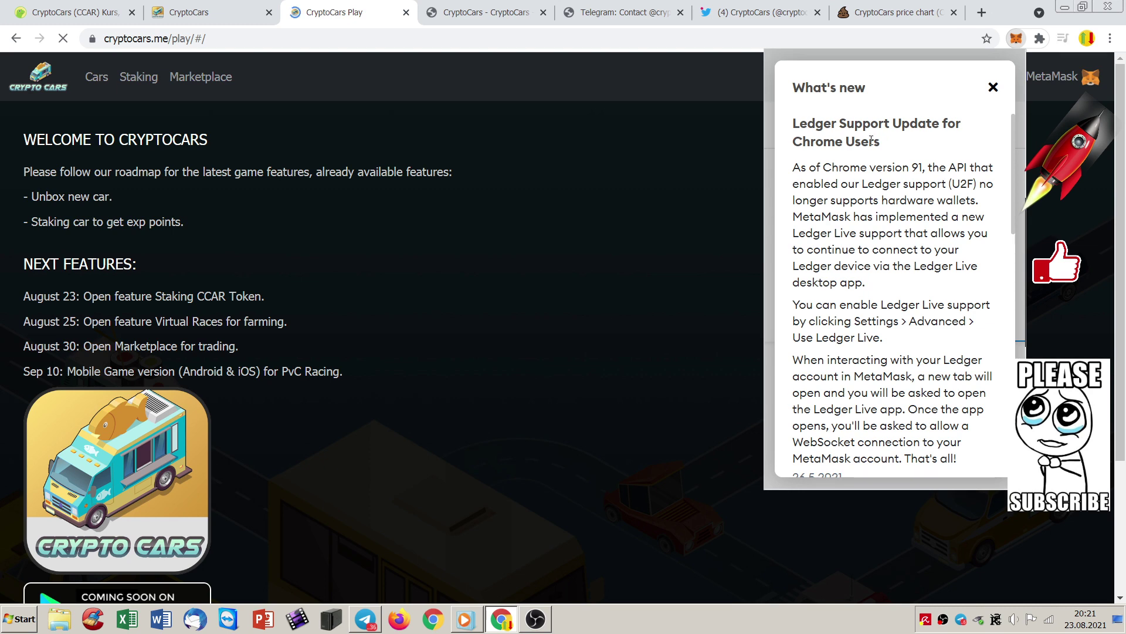
pyautogui.click(993, 87)
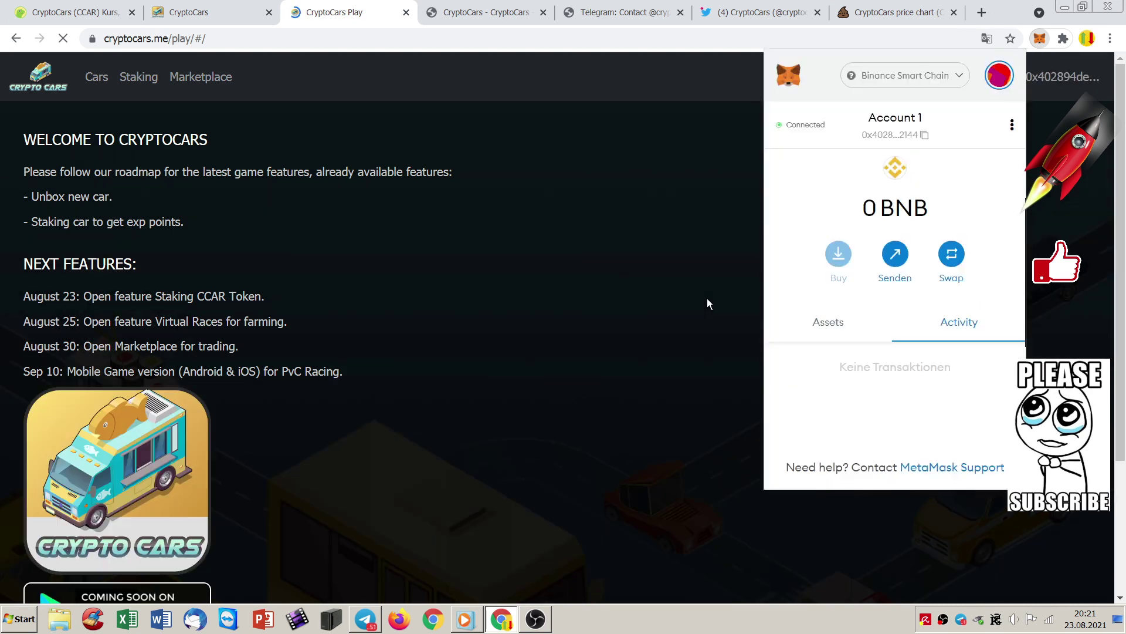
pyautogui.click(518, 318)
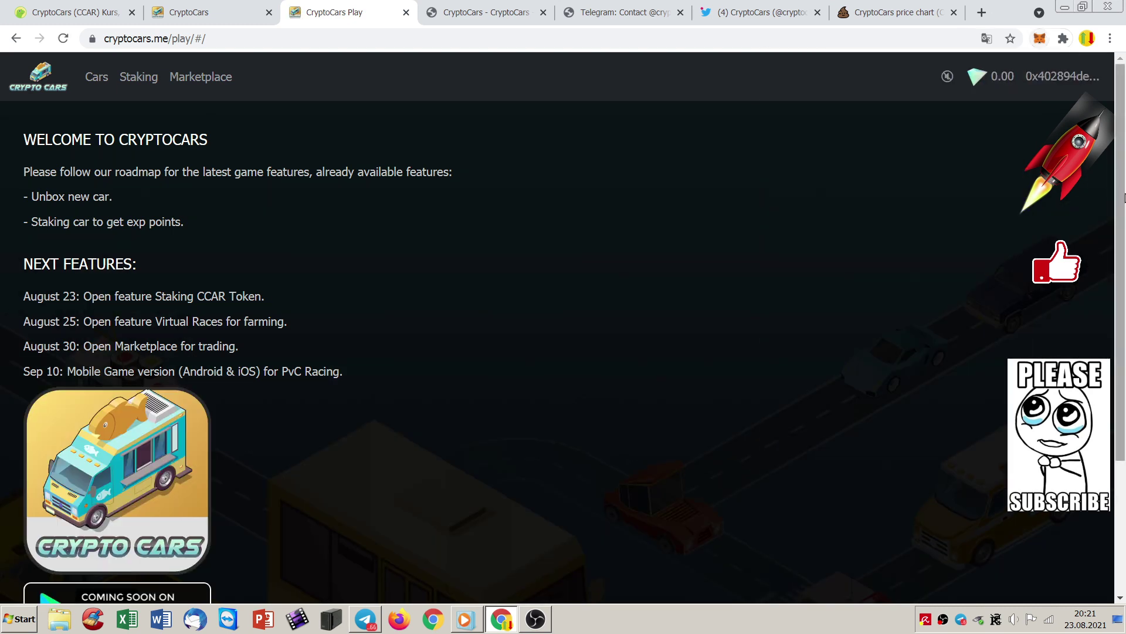
pyautogui.moveTo(1122, 196)
pyautogui.mouseDown()
pyautogui.moveTo(1123, 339)
pyautogui.moveTo(1122, 132)
pyautogui.mouseUp()
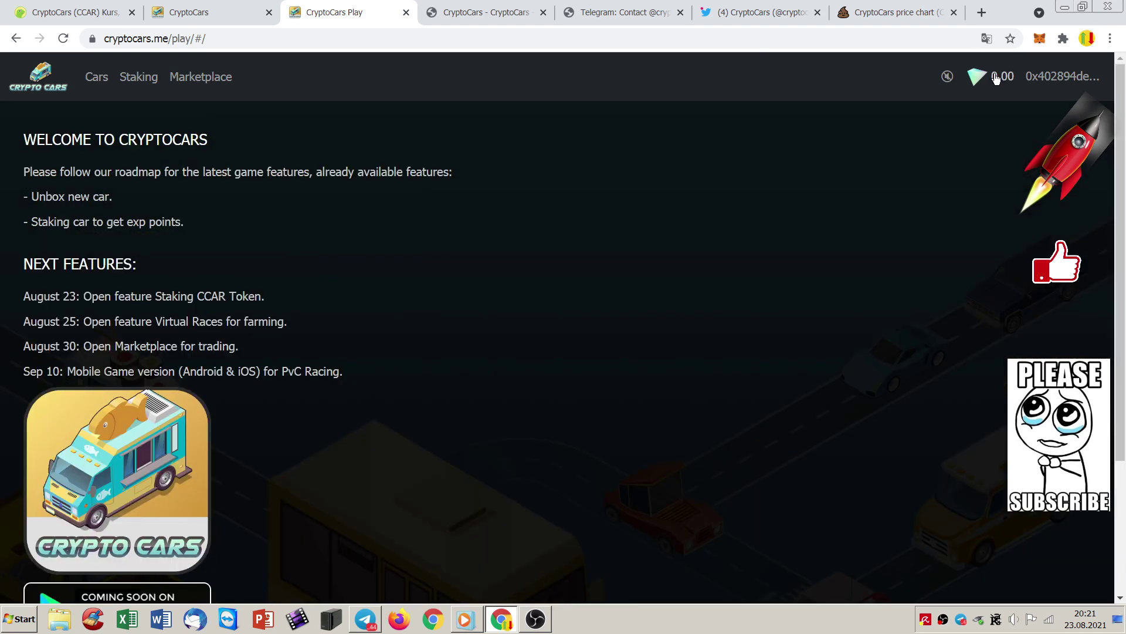
# Browse the Cars, Staking pools and Marketplace pages of CryptoCars Play.
pyautogui.click(97, 78)
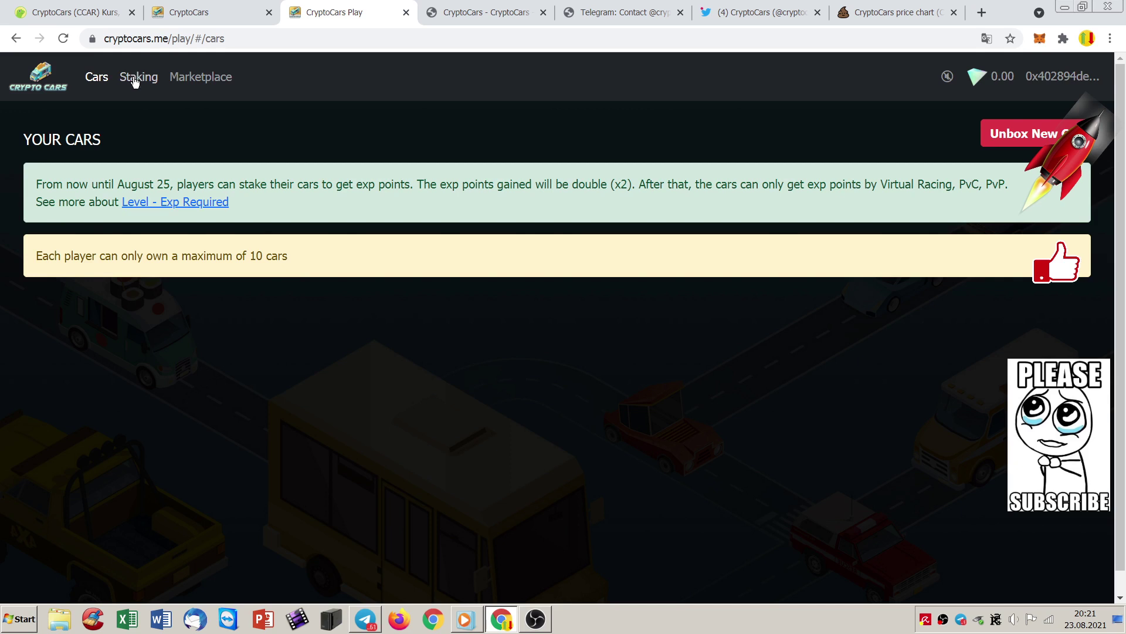
pyautogui.click(135, 81)
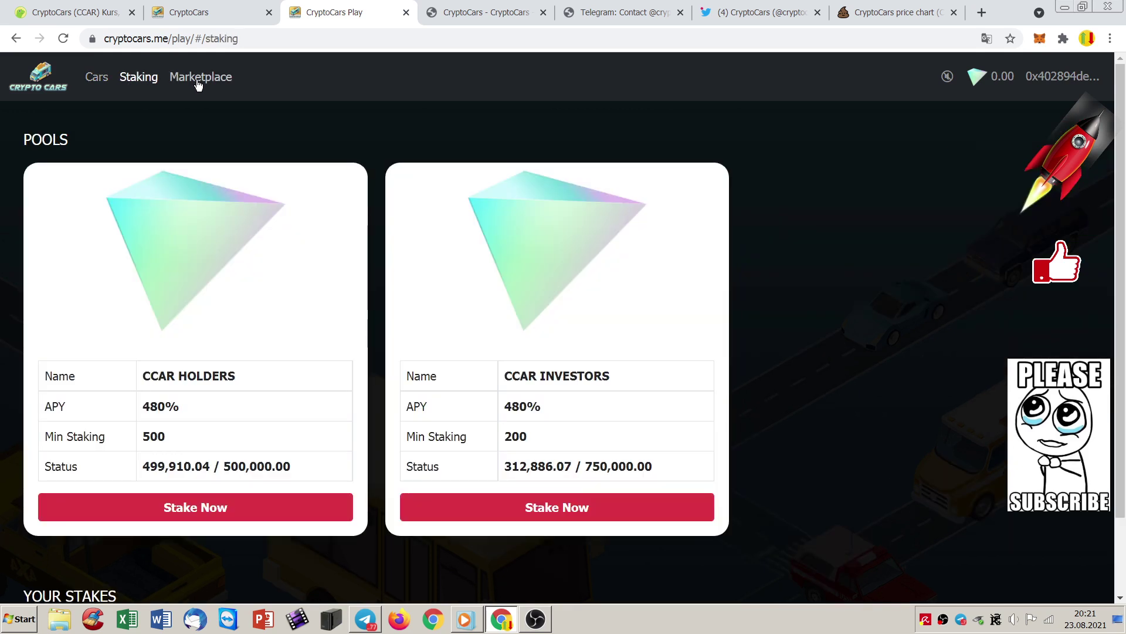
pyautogui.click(198, 80)
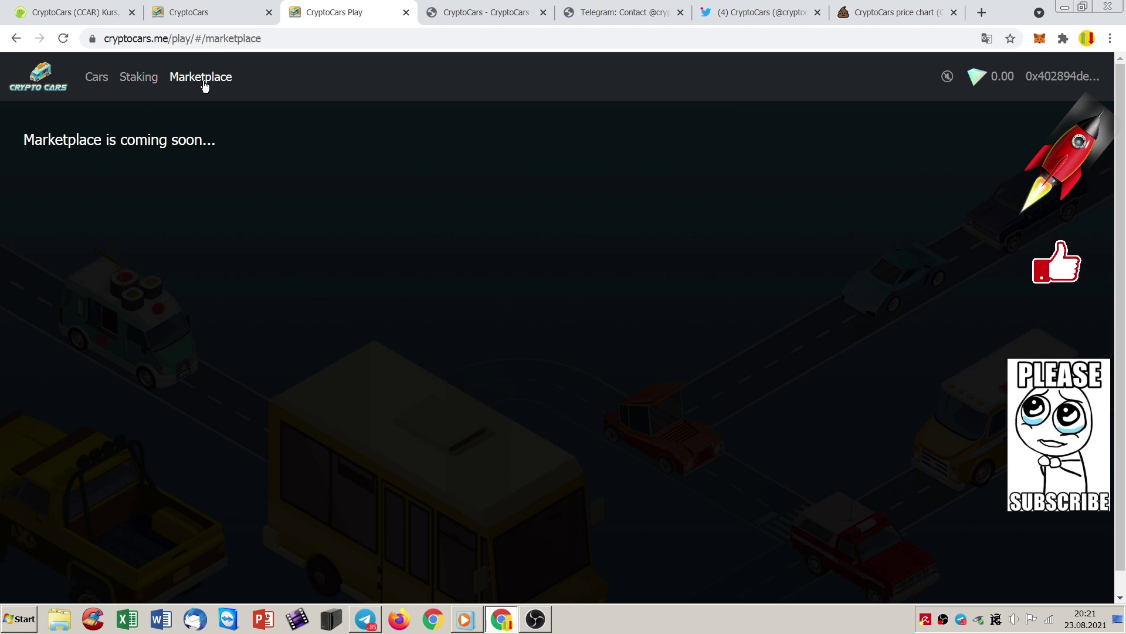
pyautogui.scroll(-1, 588, 235)
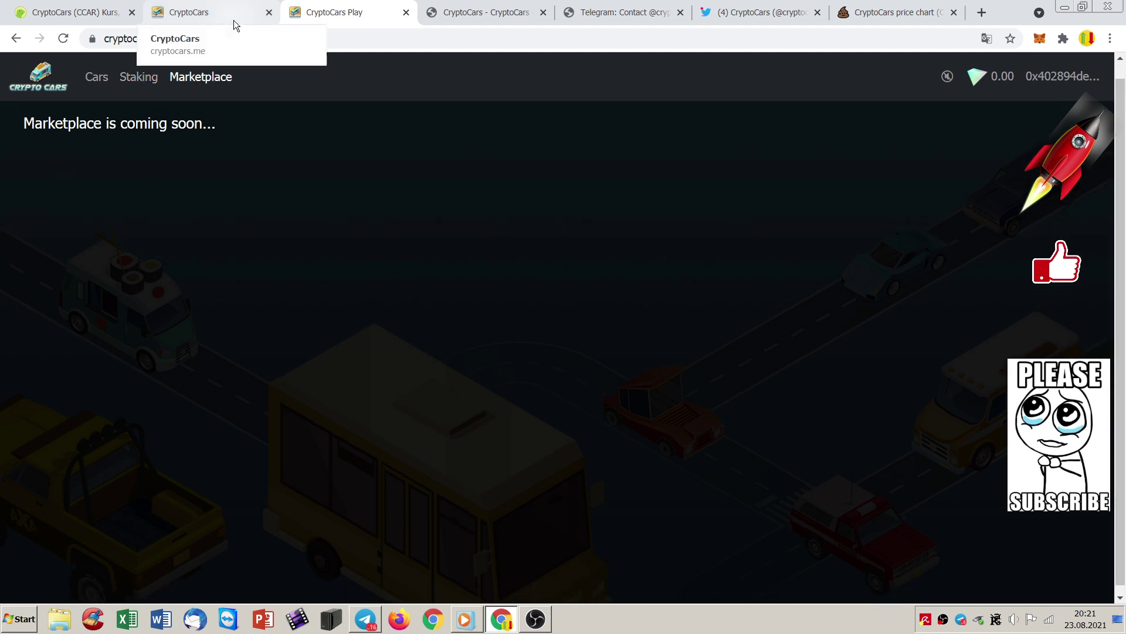
# Visit the homepage, revisit the Staking and Cars pages, then return to the homepage.
pyautogui.click(212, 12)
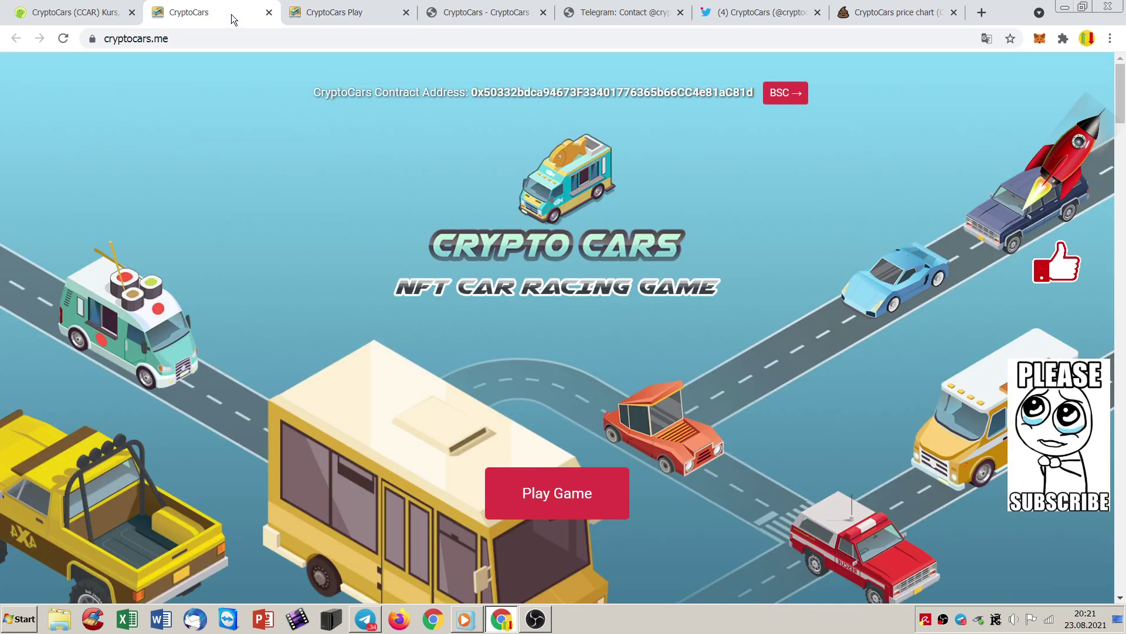
pyautogui.scroll(-8, 564, 352)
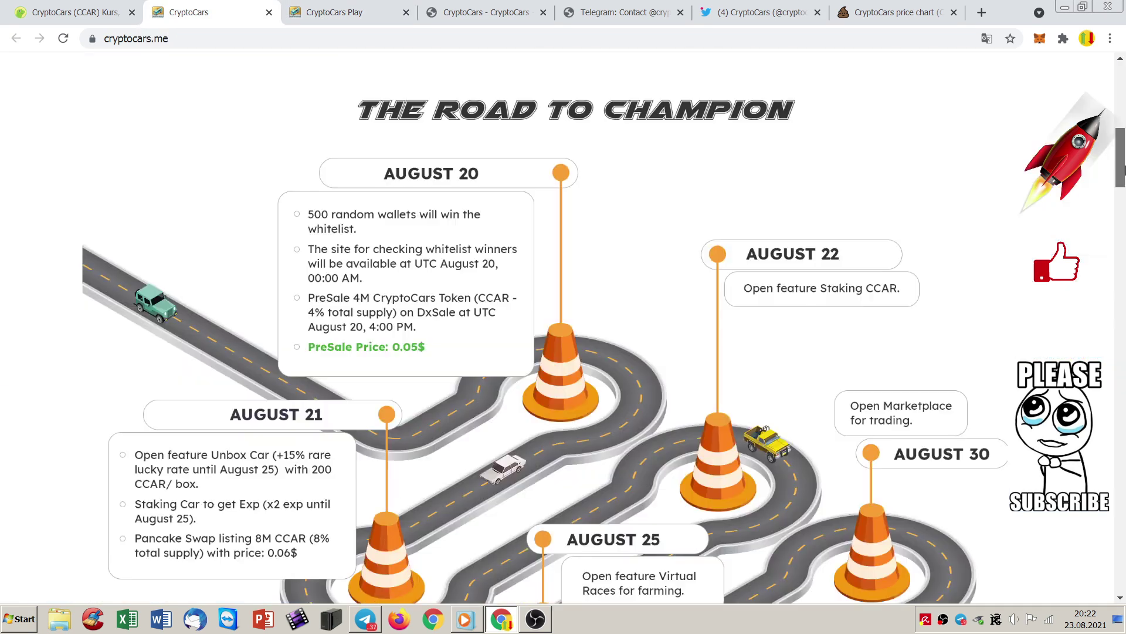
pyautogui.scroll(10, 564, 352)
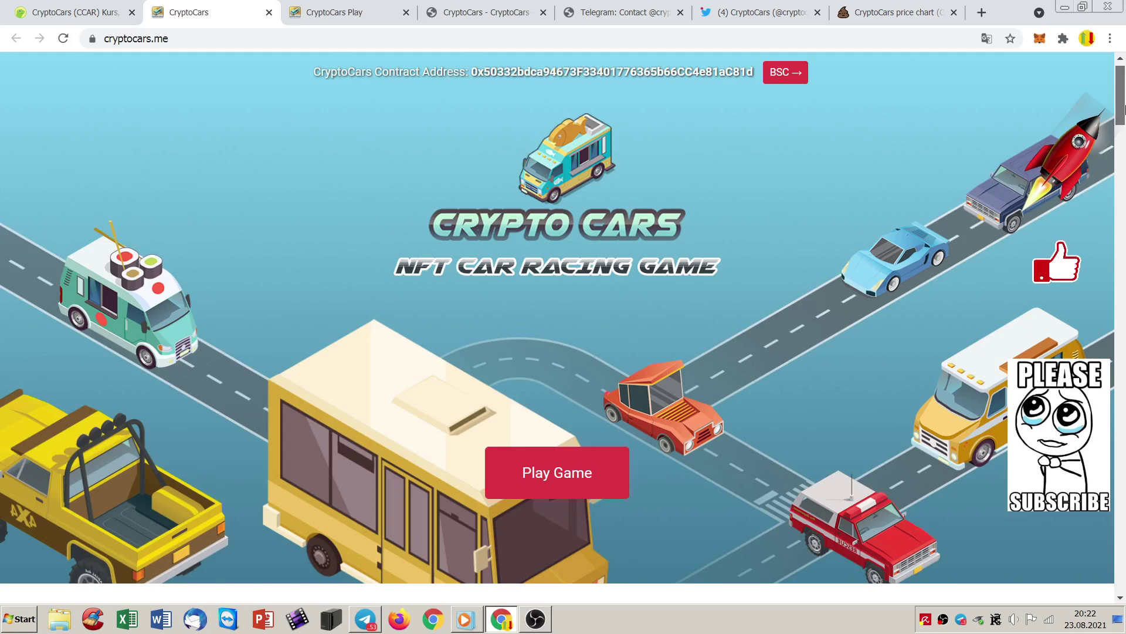
pyautogui.click(338, 11)
pyautogui.click(138, 76)
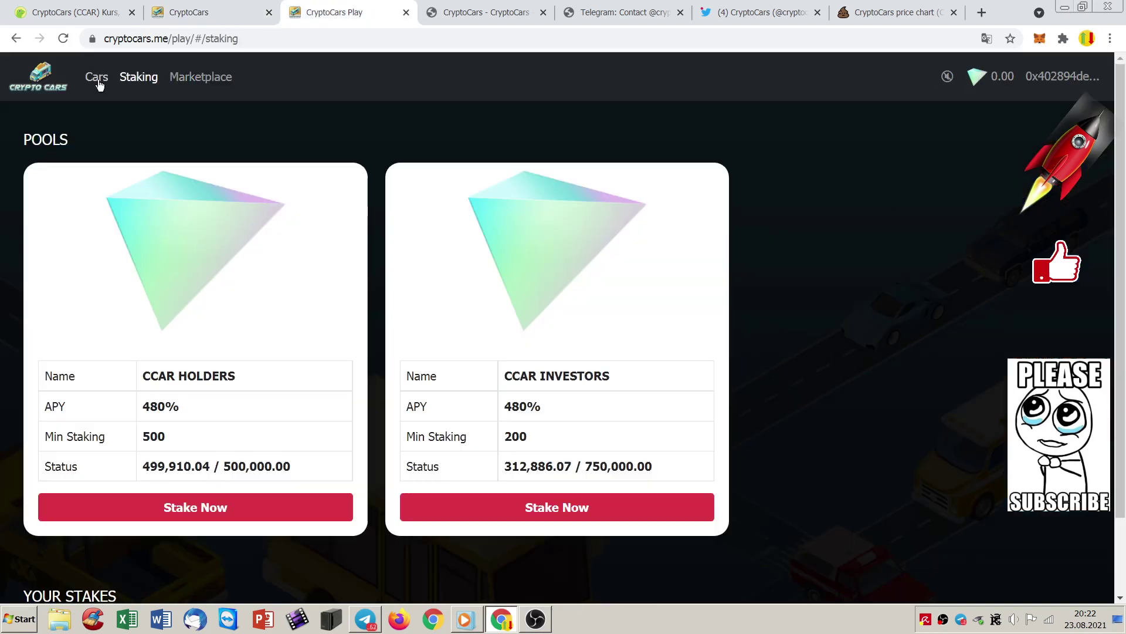
pyautogui.click(97, 77)
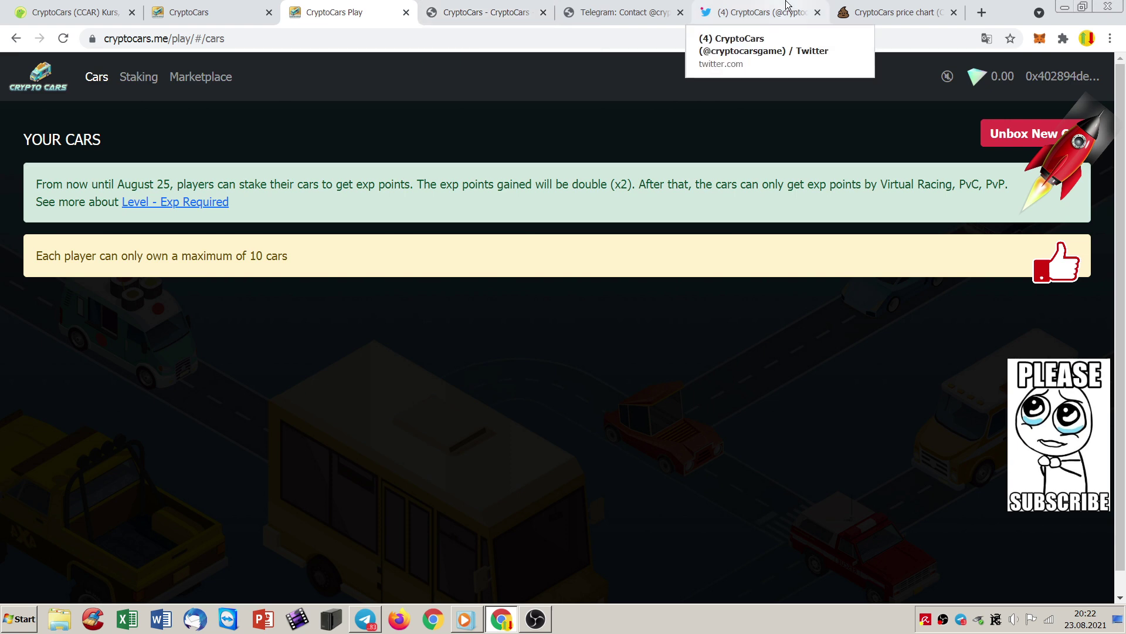
pyautogui.click(203, 12)
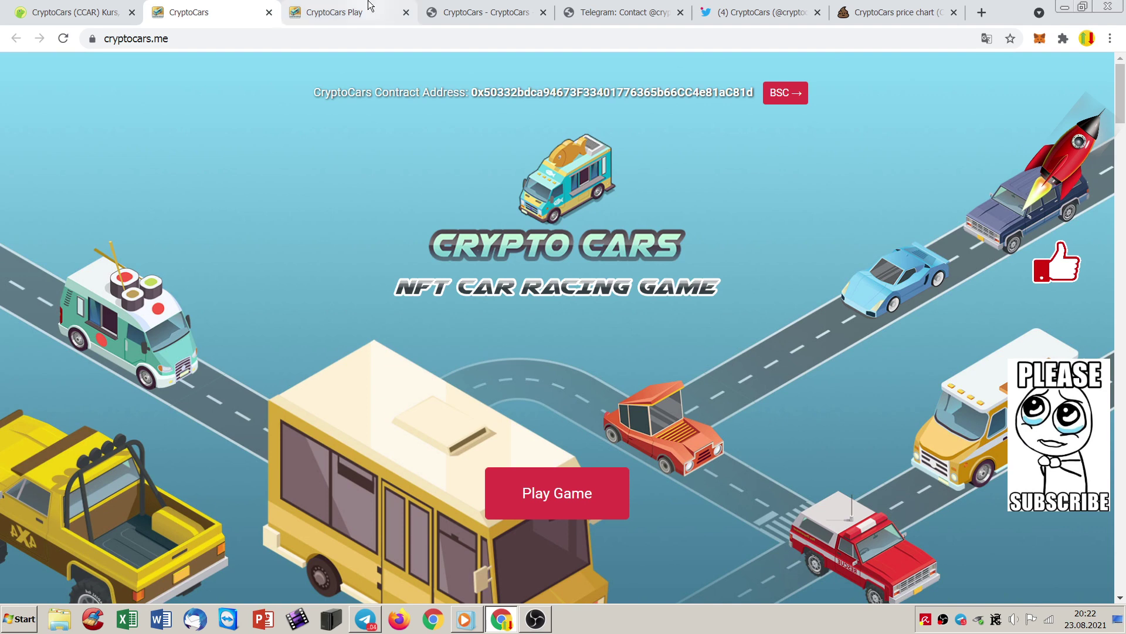
# After glancing at the Play and homepage tabs, open the whitepaper's Gameplay section.
pyautogui.click(344, 11)
pyautogui.click(486, 11)
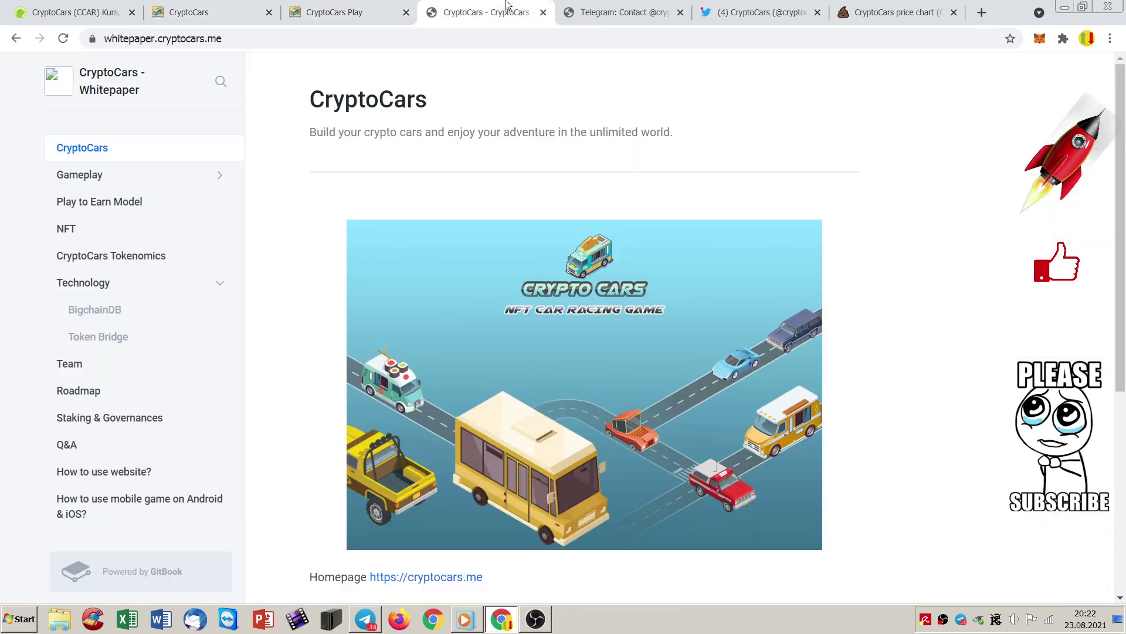
pyautogui.click(376, 7)
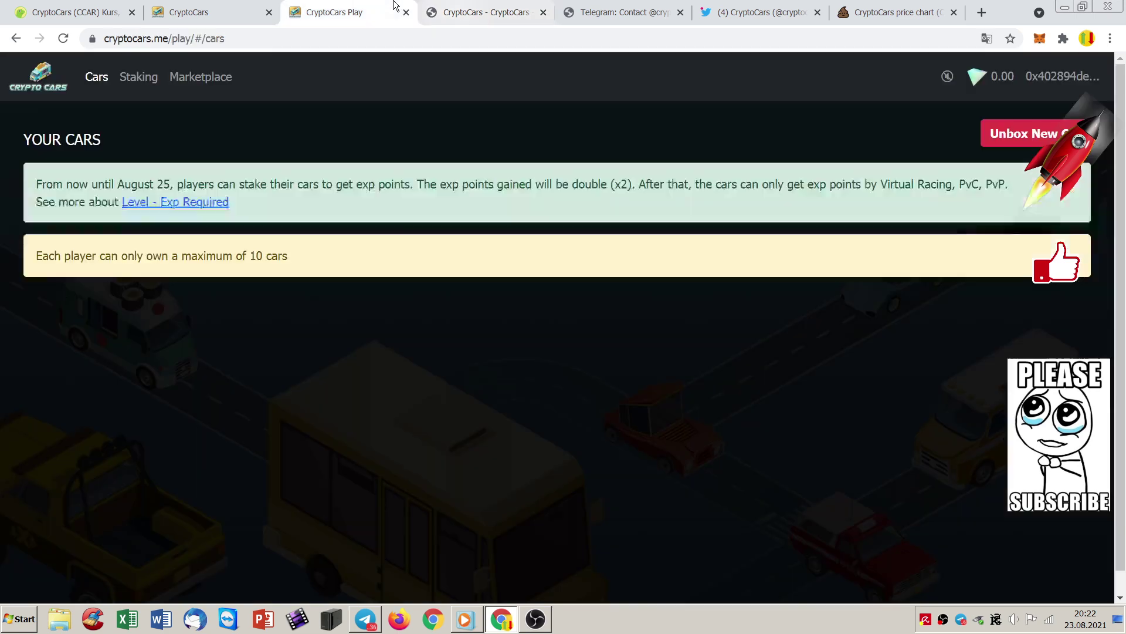
pyautogui.click(227, 7)
pyautogui.scroll(-10, 564, 352)
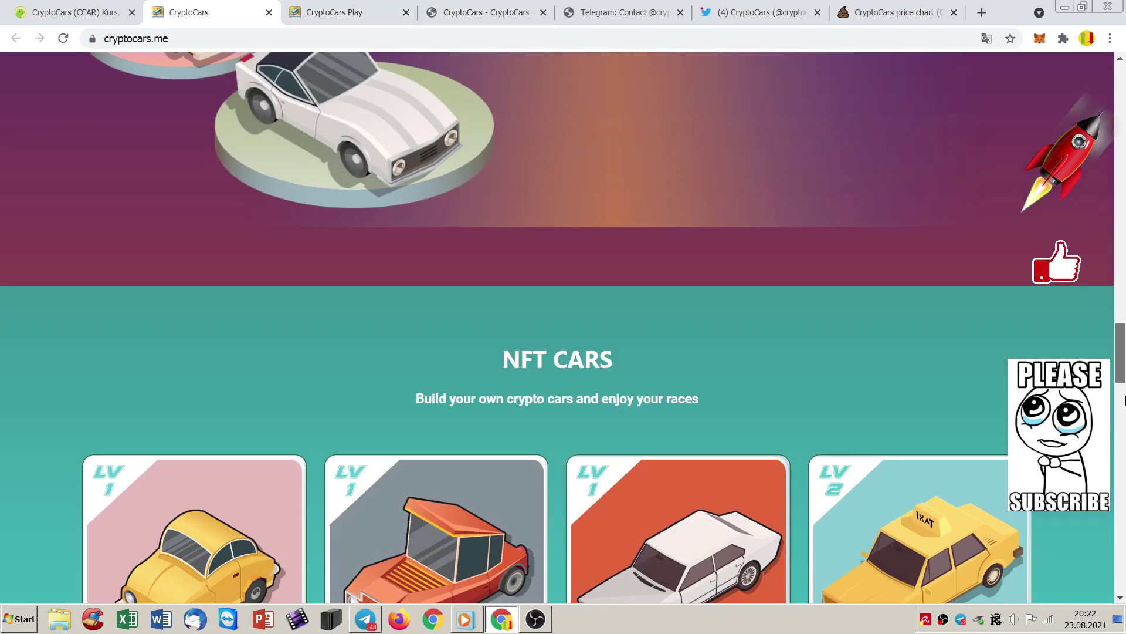
pyautogui.moveTo(1122, 370); pyautogui.dragTo(1121, 572)
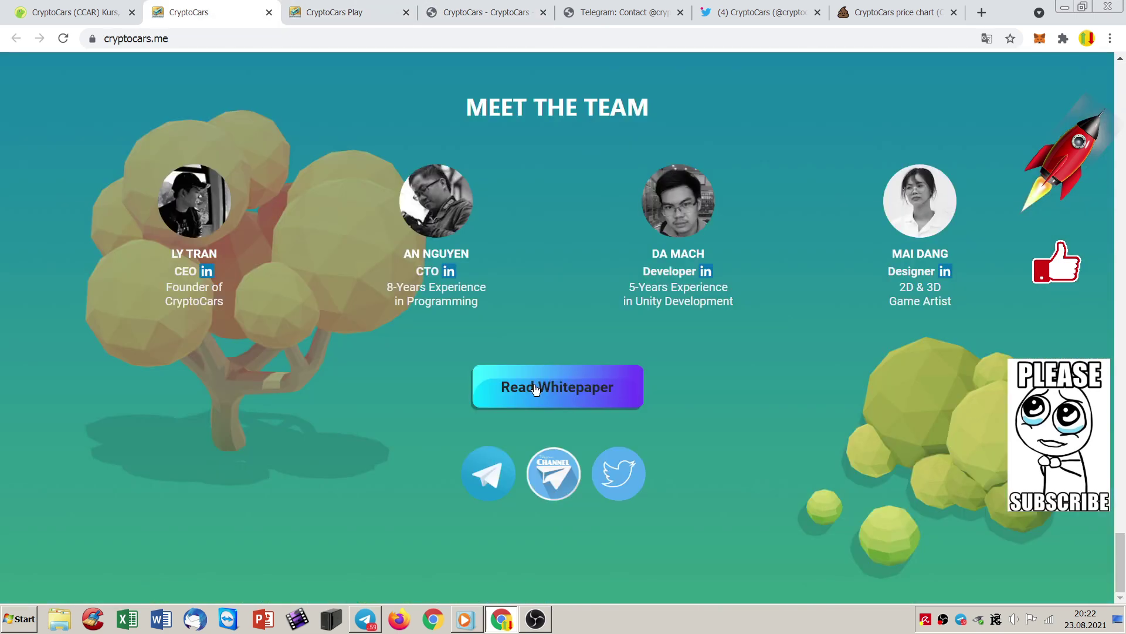
pyautogui.click(487, 12)
pyautogui.click(90, 174)
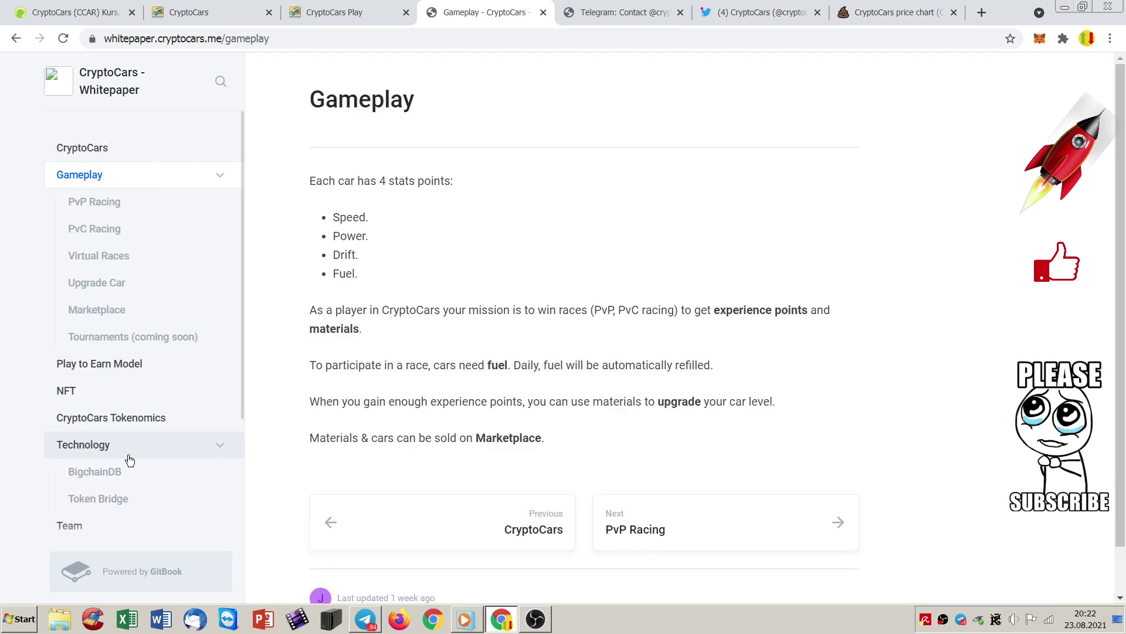
pyautogui.moveTo(242, 356); pyautogui.dragTo(245, 480)
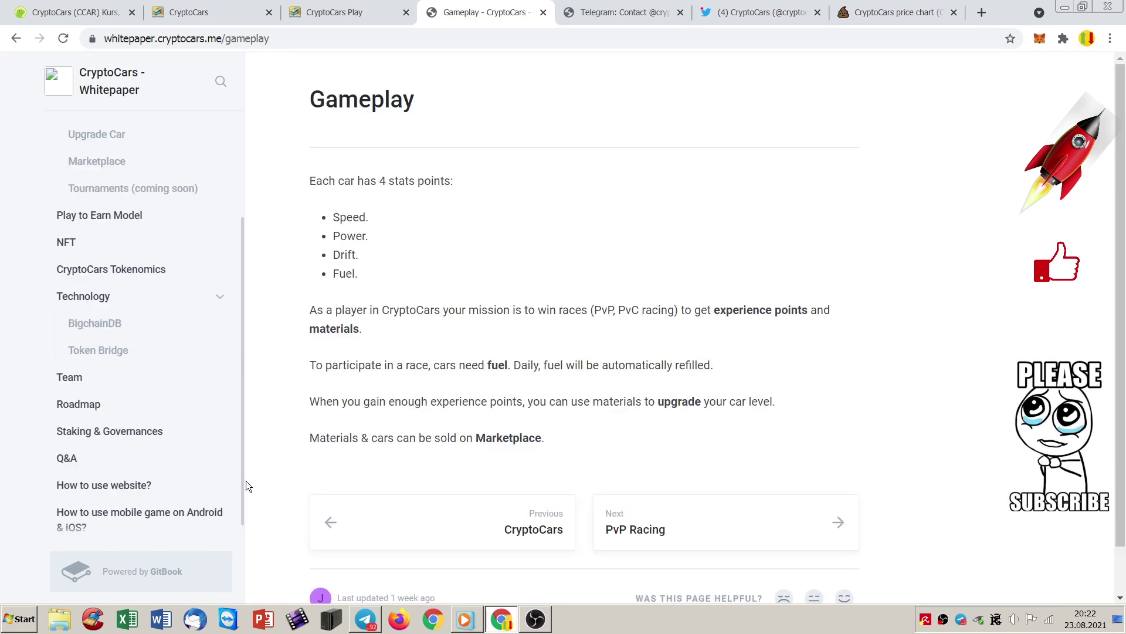
pyautogui.scroll(-1, 246, 480)
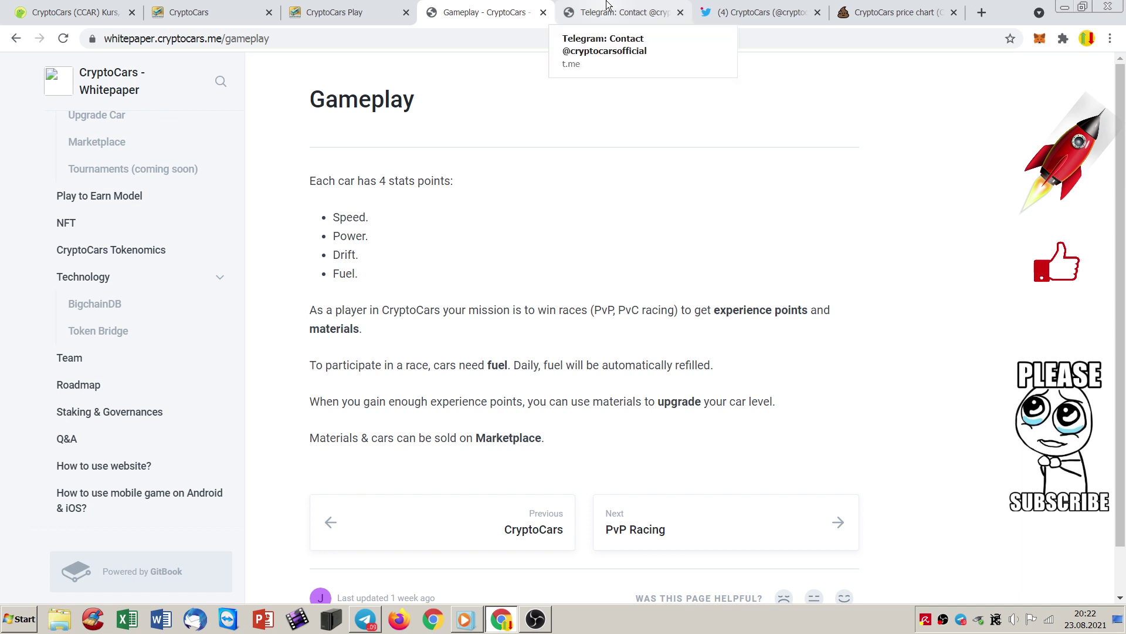
# Show CryptoCars' Twitter media posts and scroll back to the 14 August tweets.
pyautogui.click(616, 12)
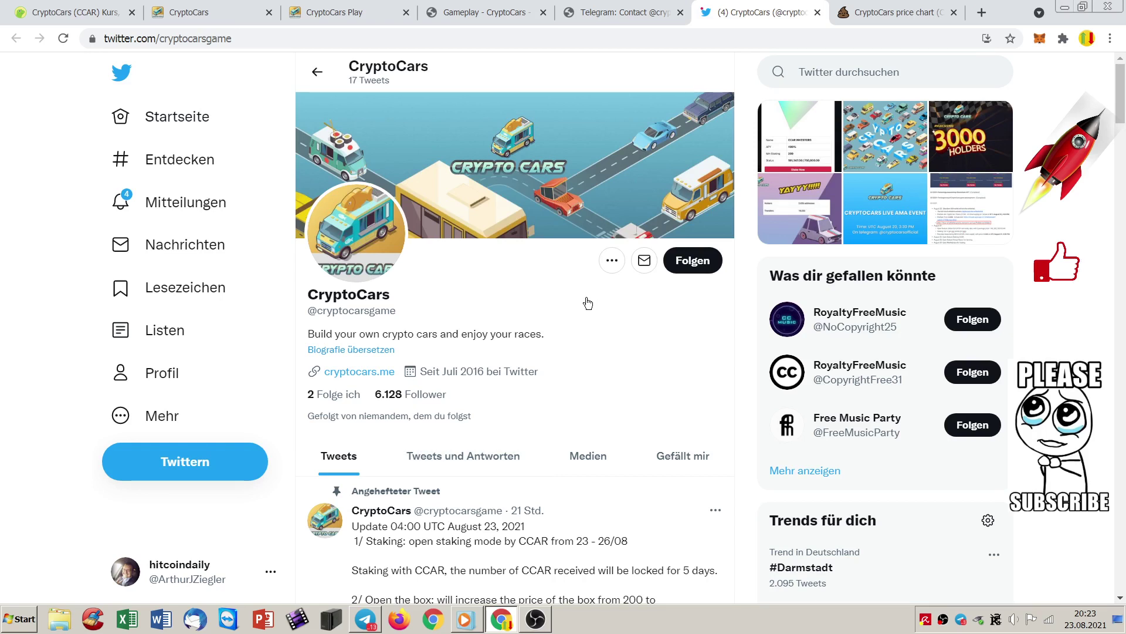
pyautogui.click(588, 454)
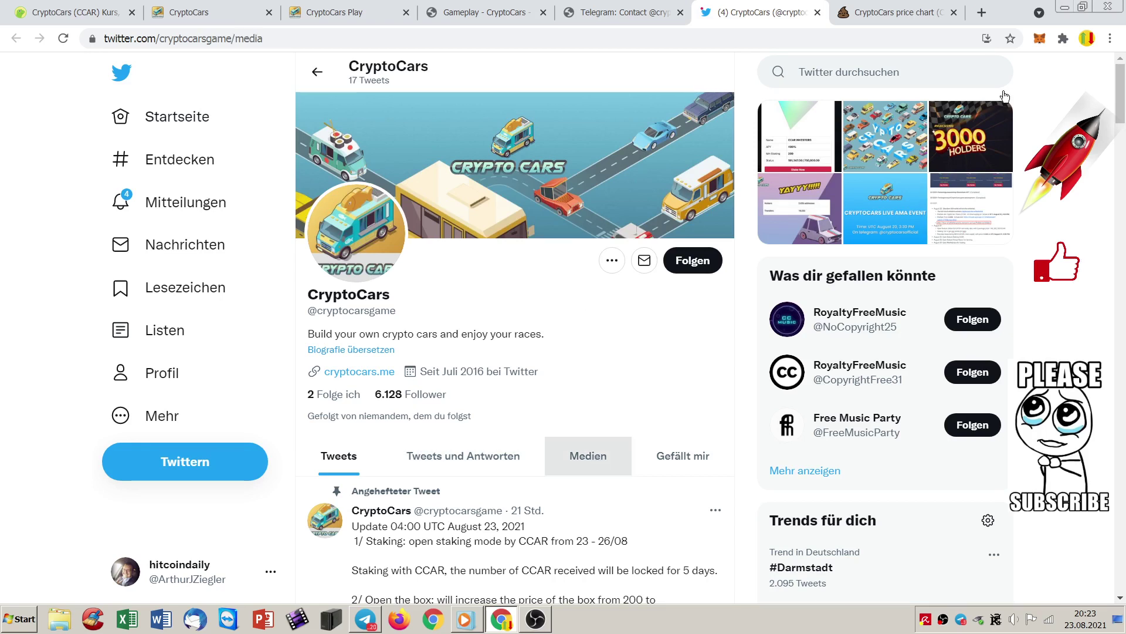
pyautogui.scroll(-4, 1093, 101)
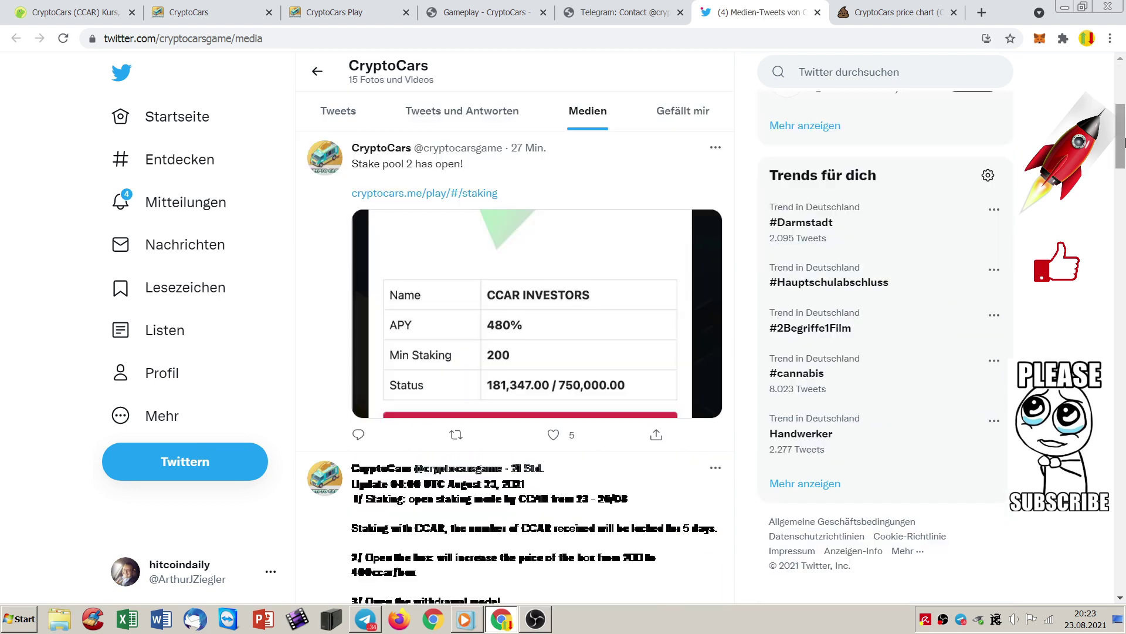
pyautogui.scroll(5, 933, 150)
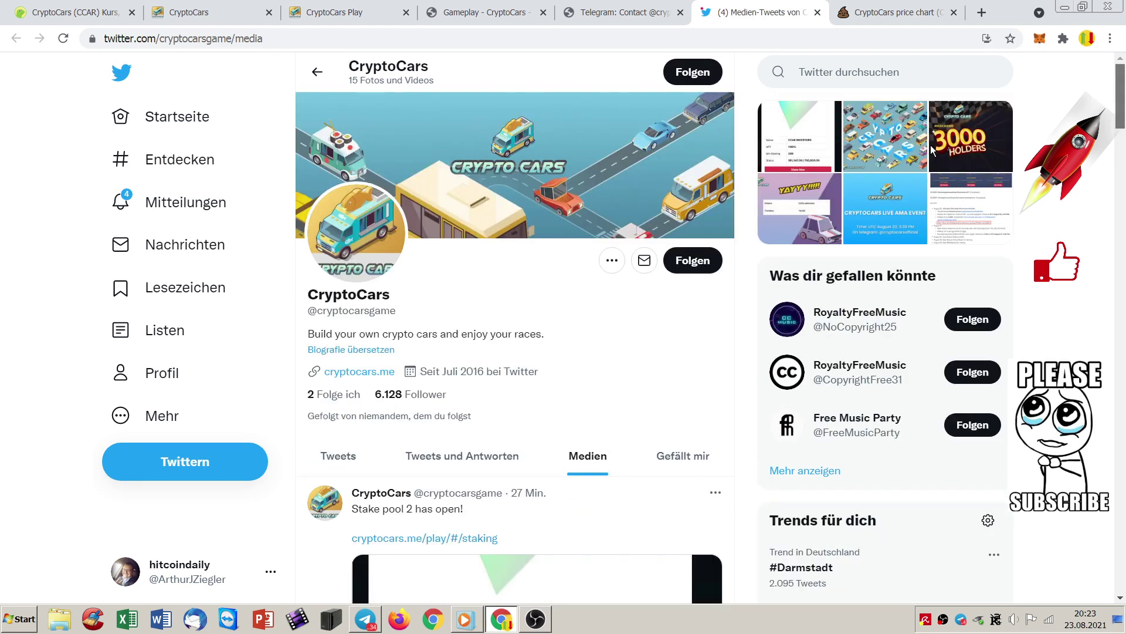
pyautogui.moveTo(1120, 97); pyautogui.dragTo(1122, 229)
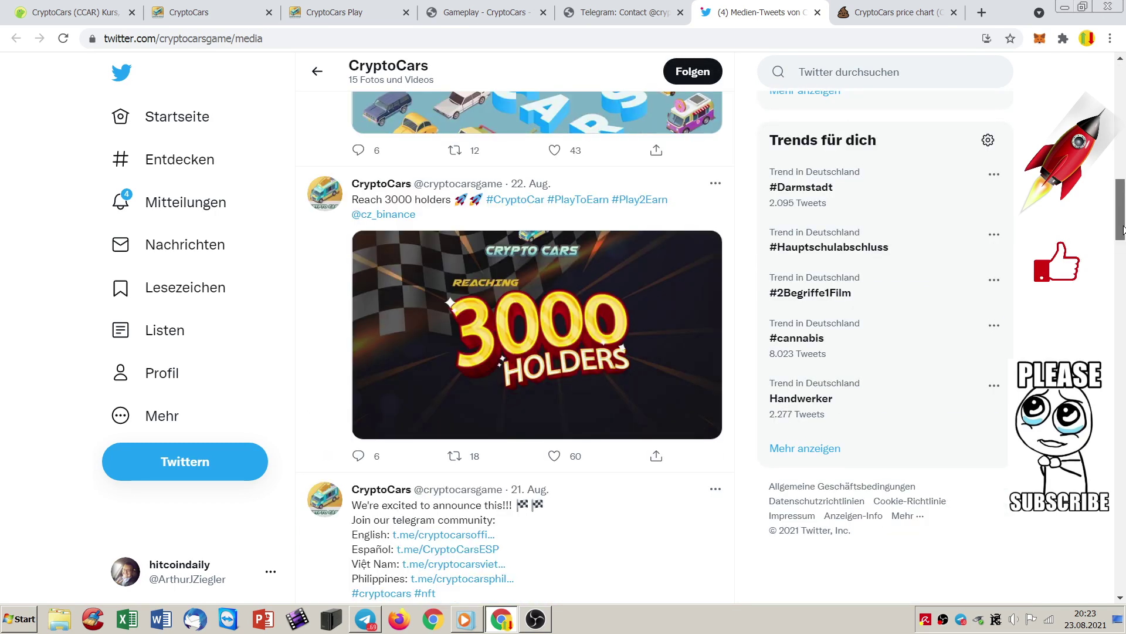
pyautogui.moveTo(1122, 229); pyautogui.dragTo(1122, 405)
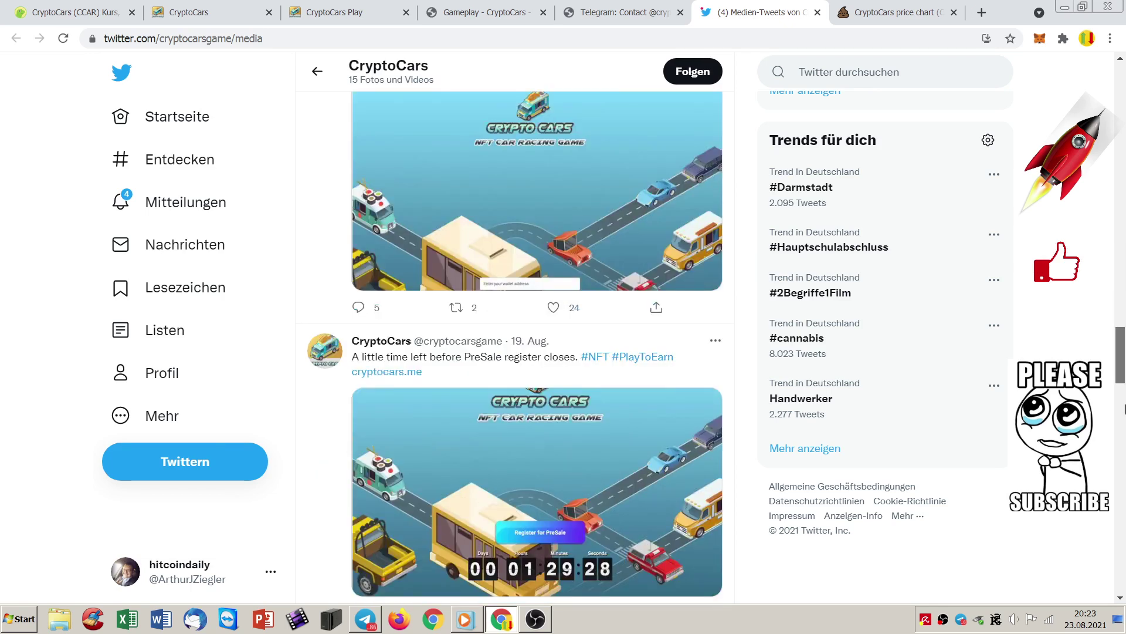
pyautogui.moveTo(1122, 405); pyautogui.dragTo(1123, 527)
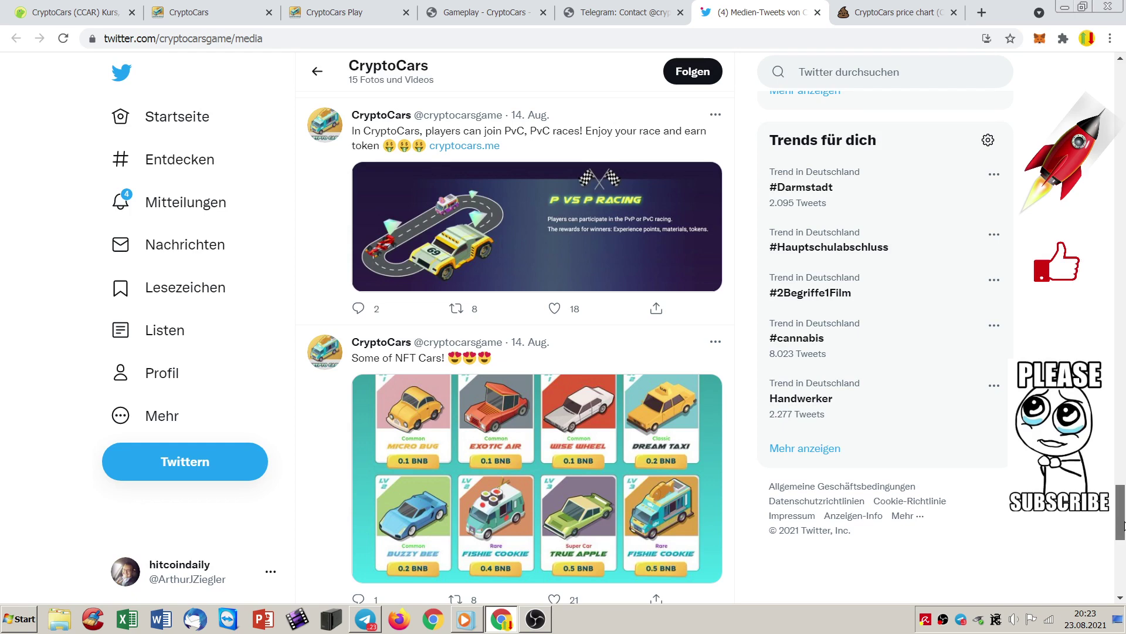
# Return to CryptoCars Play, check the Marketplace, then view the 480% APY staking pools.
pyautogui.click(335, 11)
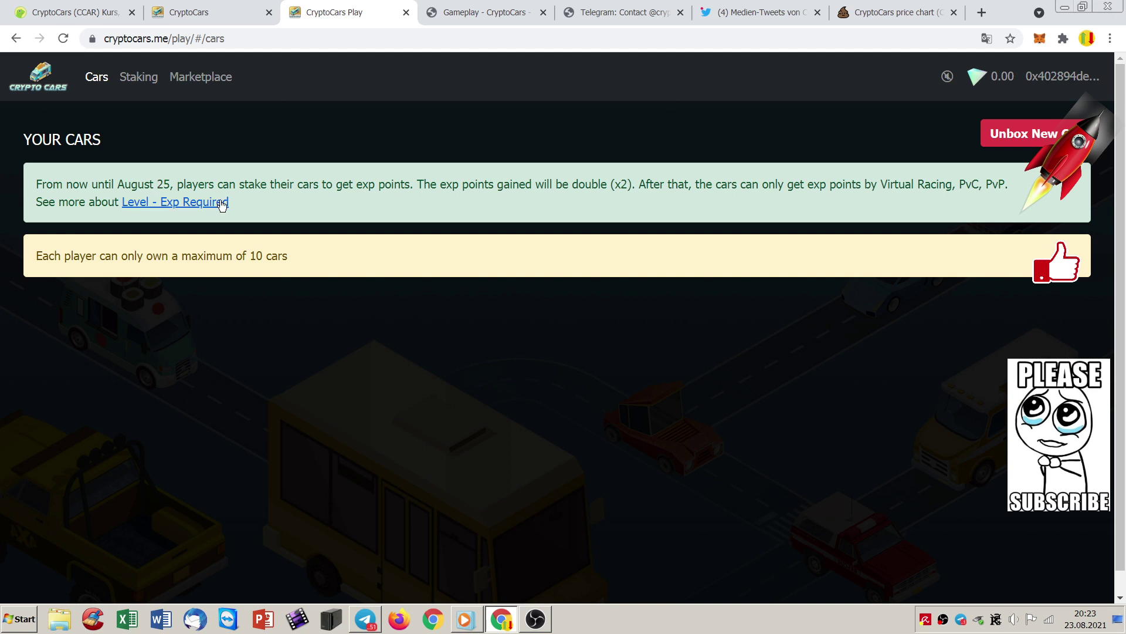
pyautogui.click(201, 76)
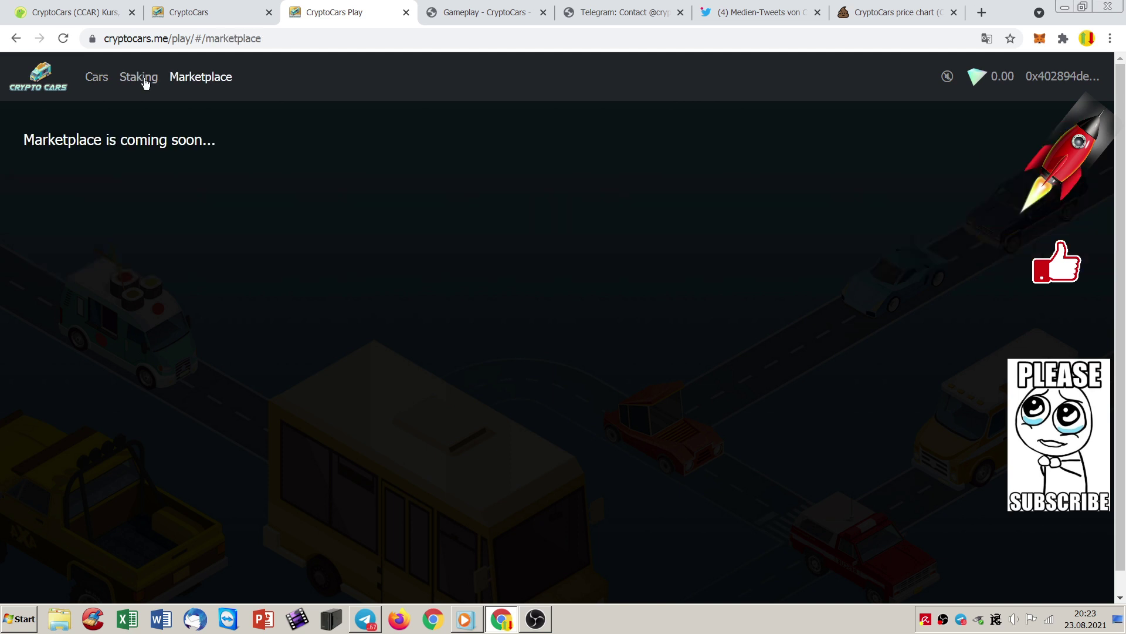
pyautogui.click(138, 77)
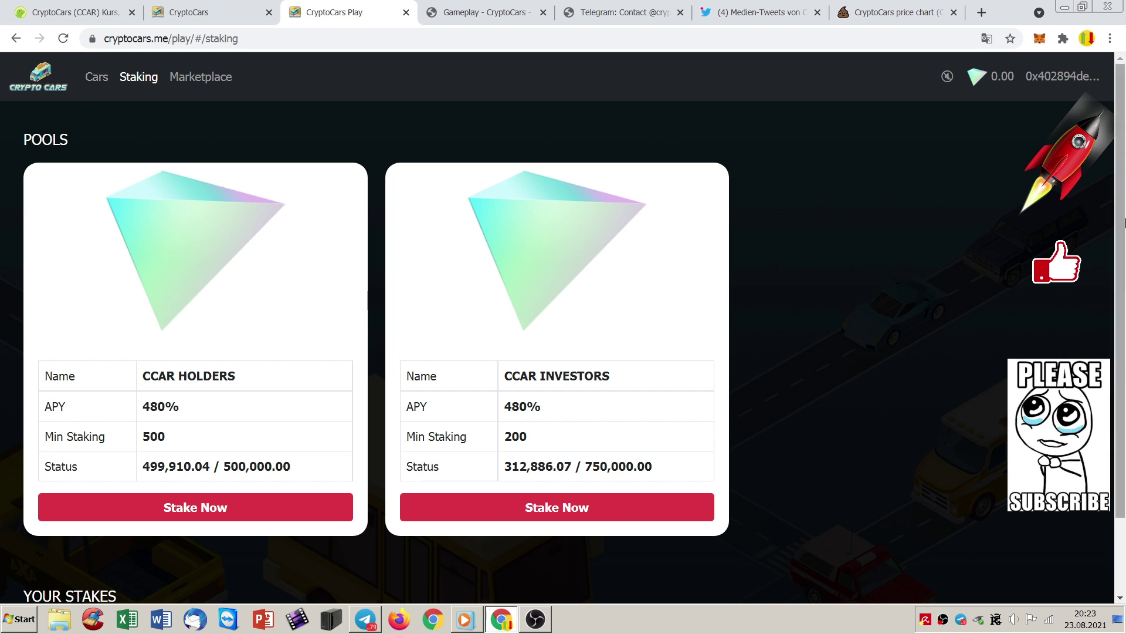
pyautogui.scroll(-1, 1122, 220)
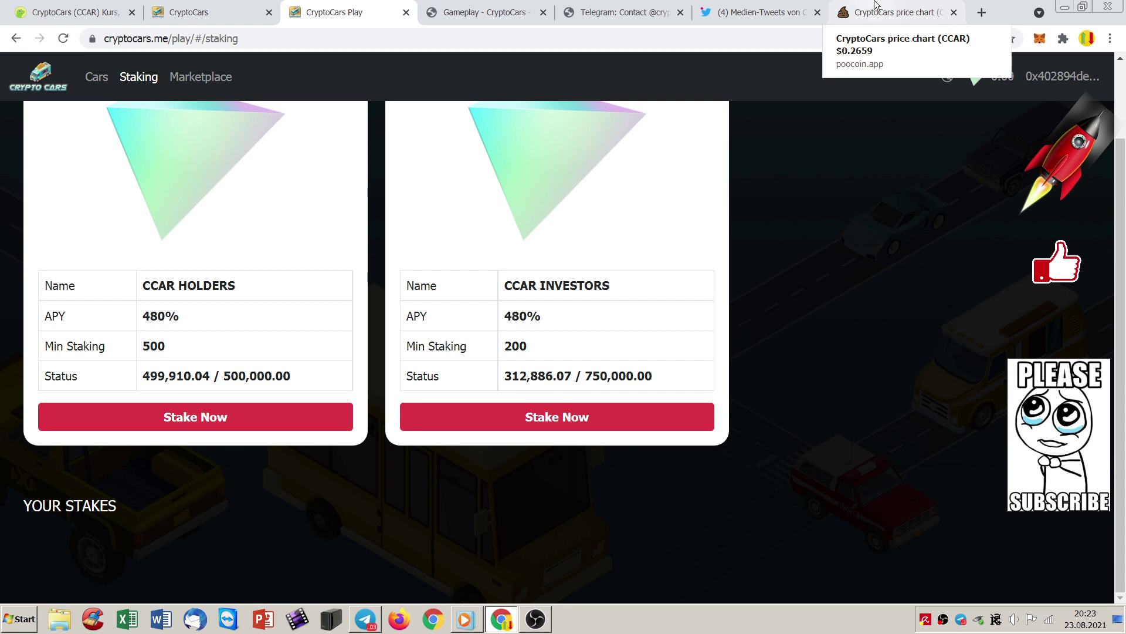
pyautogui.scroll(1, 563, 264)
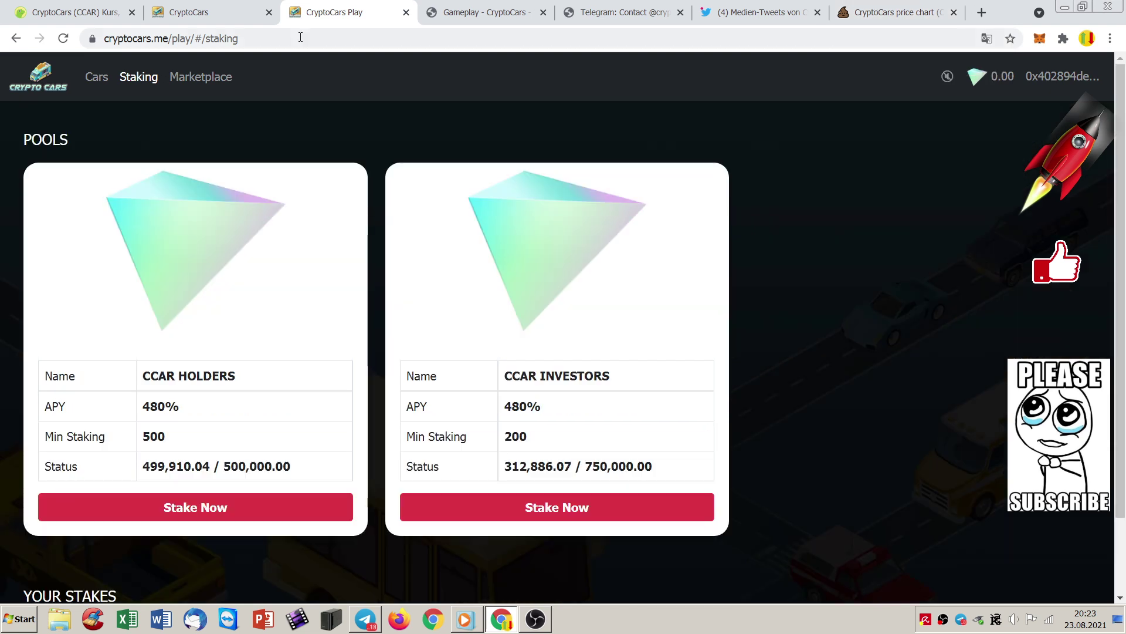
# Review PooCoin's CCAR/BNB chart near $0.286 and its recent token transactions.
pyautogui.click(893, 12)
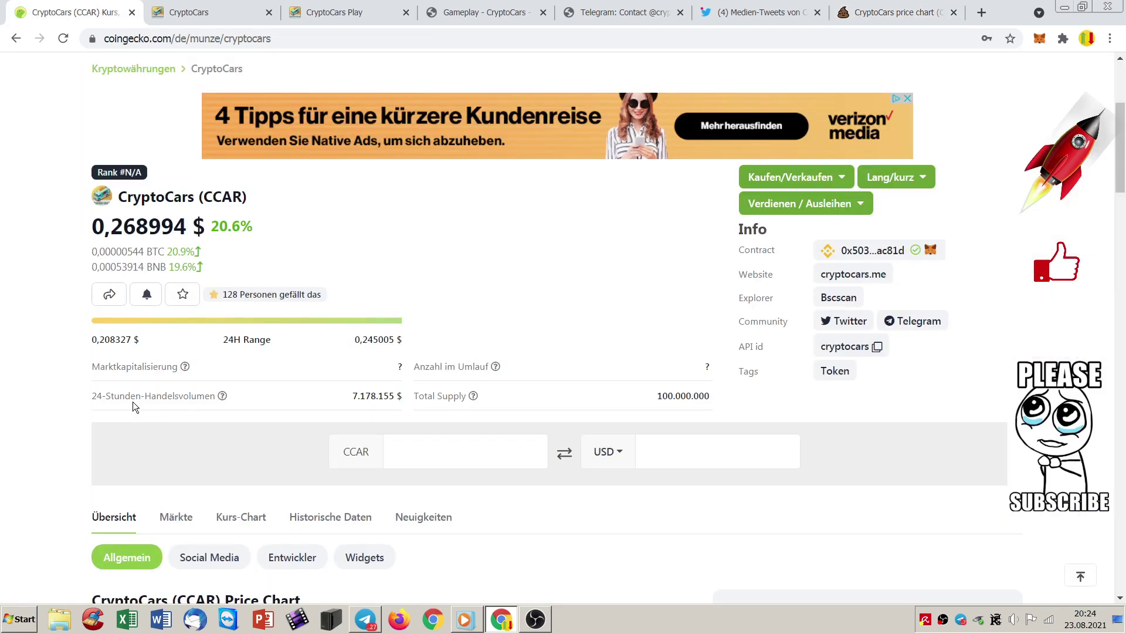
pyautogui.scroll(-5, 133, 401)
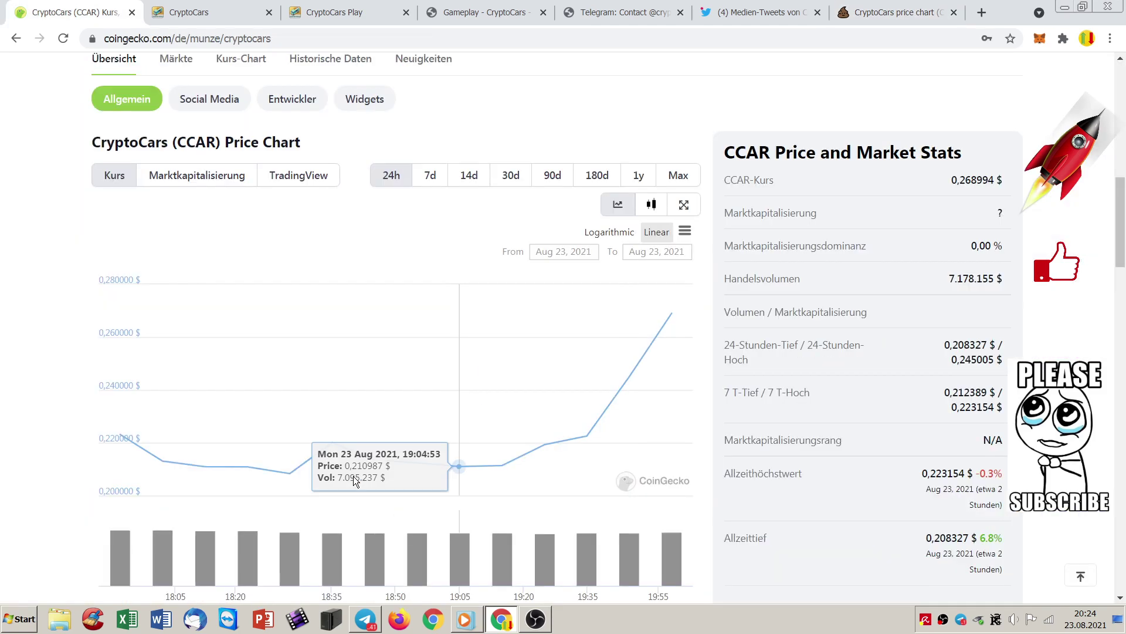
pyautogui.click(904, 15)
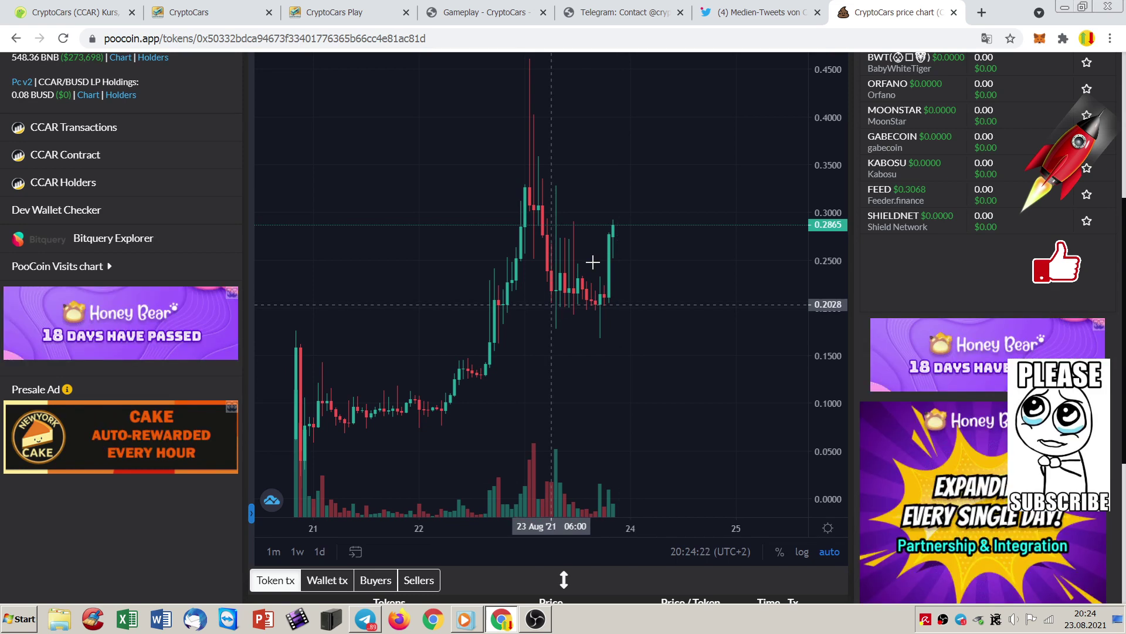
pyautogui.scroll(1, 591, 262)
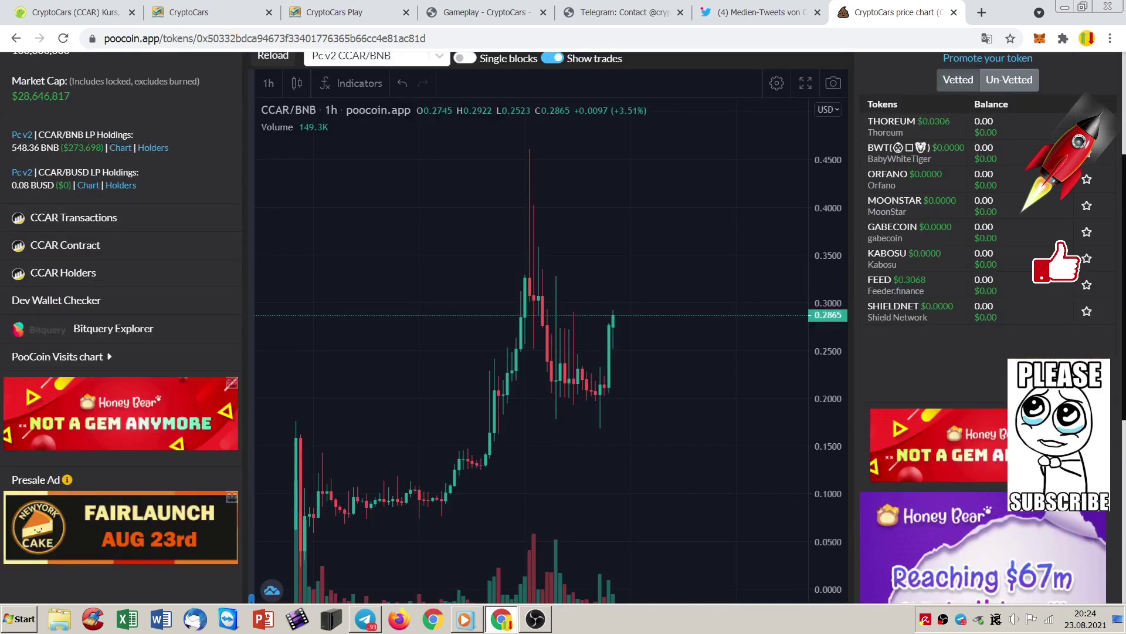
pyautogui.scroll(1, 606, 426)
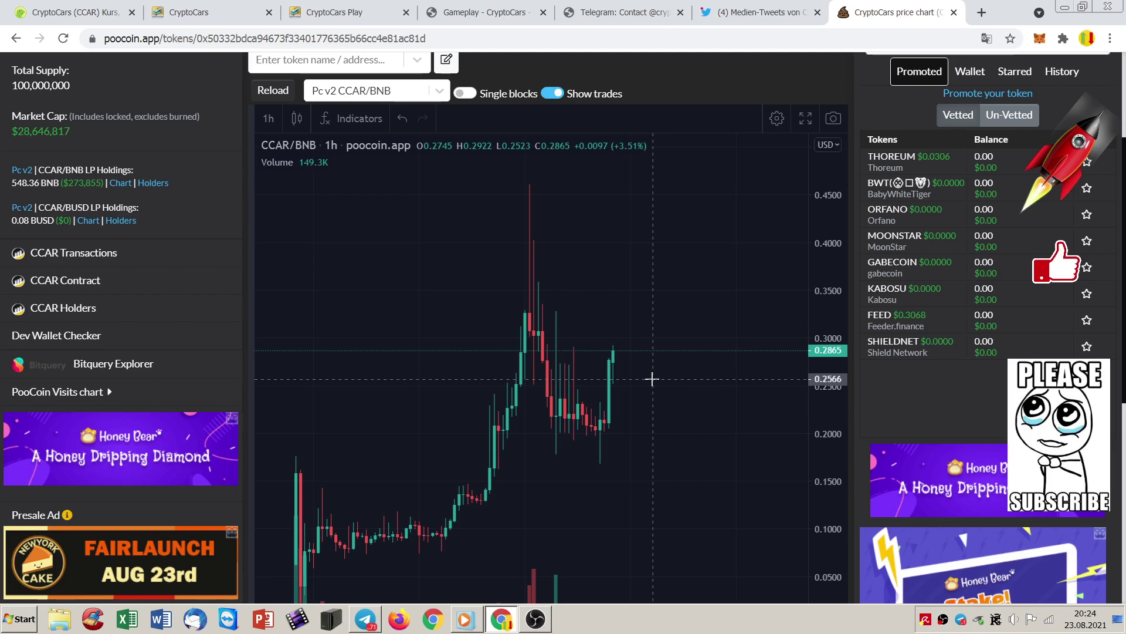
pyautogui.scroll(-1, 1123, 327)
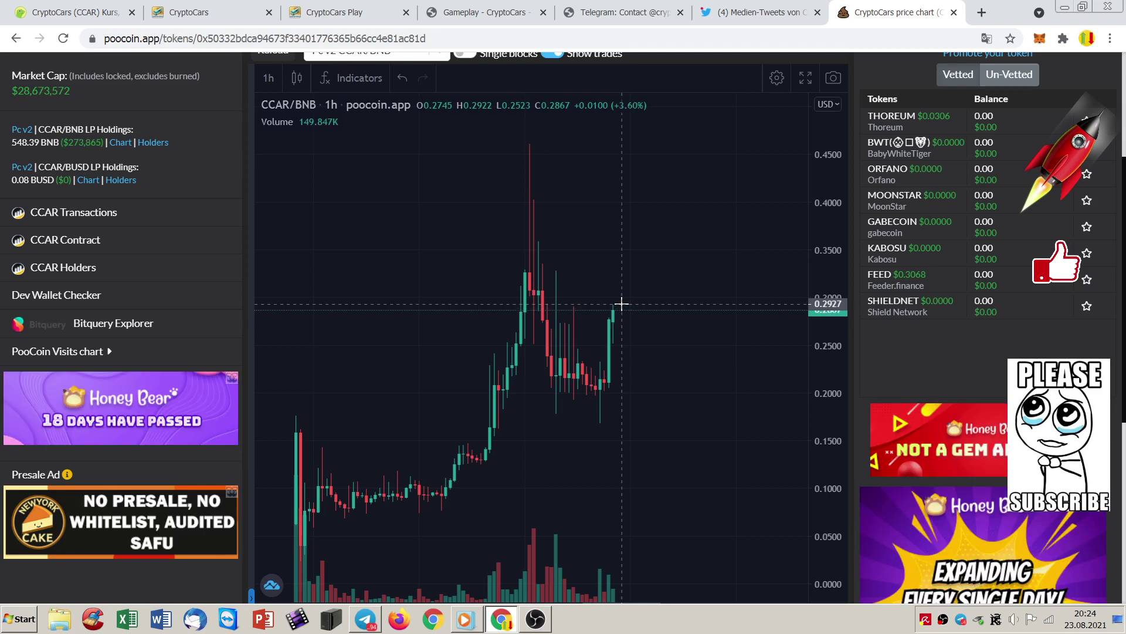
pyautogui.scroll(-2, 622, 304)
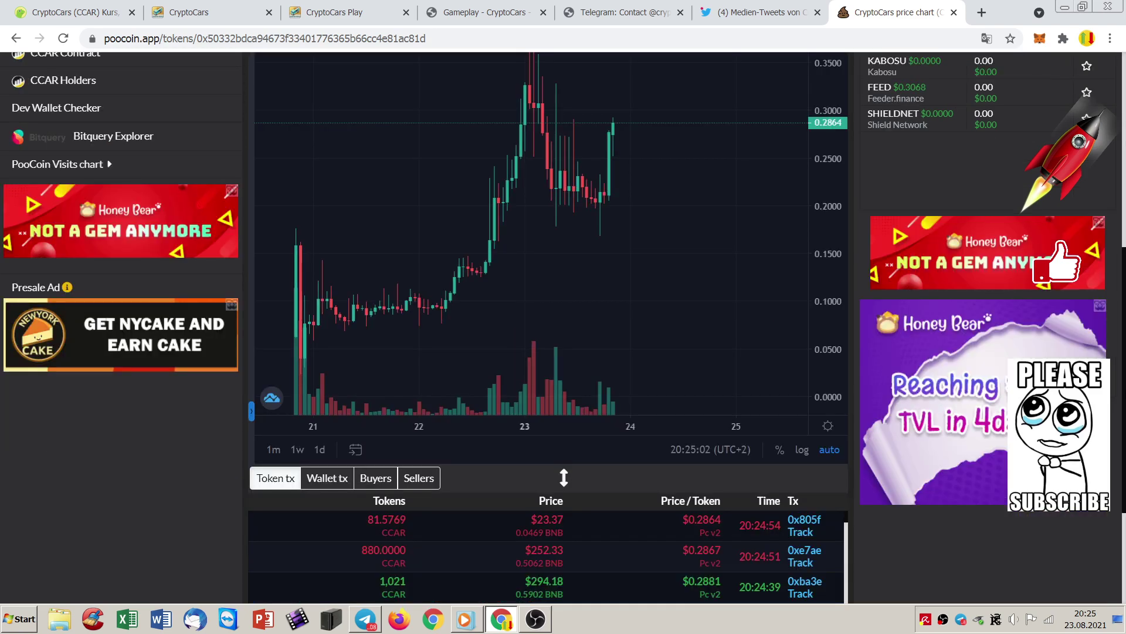
pyautogui.scroll(-2, 622, 303)
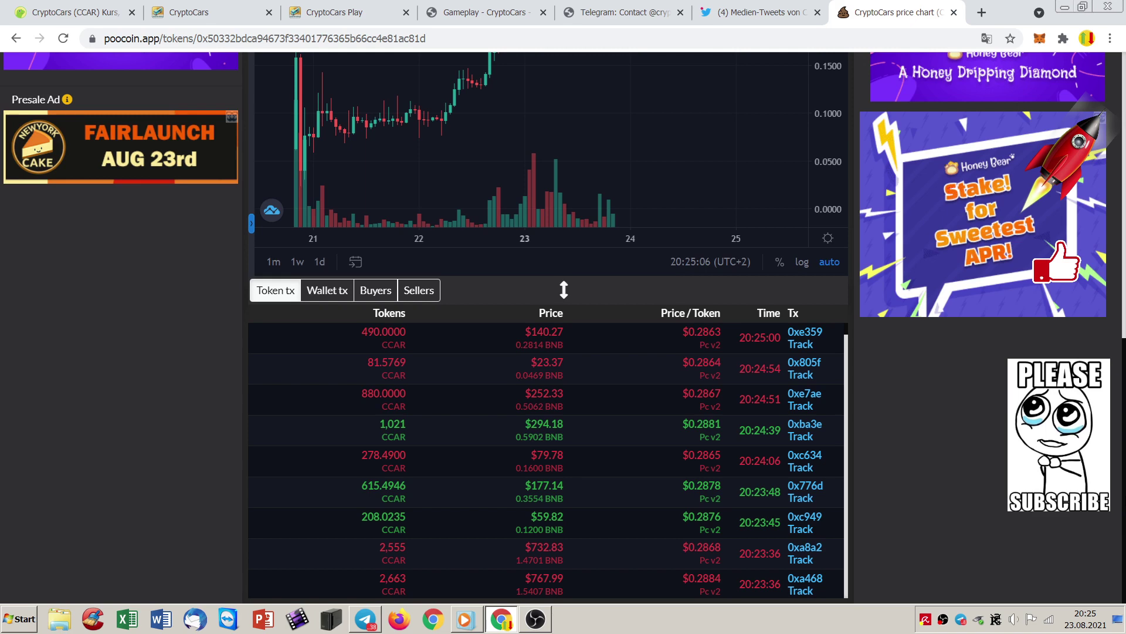
pyautogui.scroll(5, 749, 189)
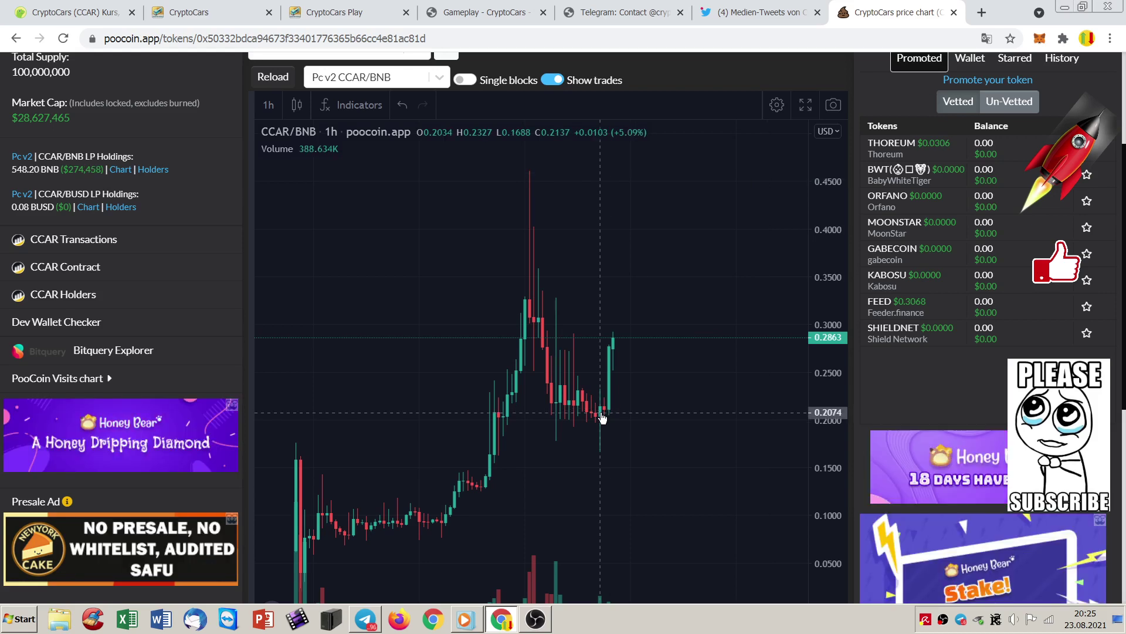
# Open CoinGecko's CCAR page, glance at the PooCoin chart and CryptoCars team section, then return.
pyautogui.click(114, 9)
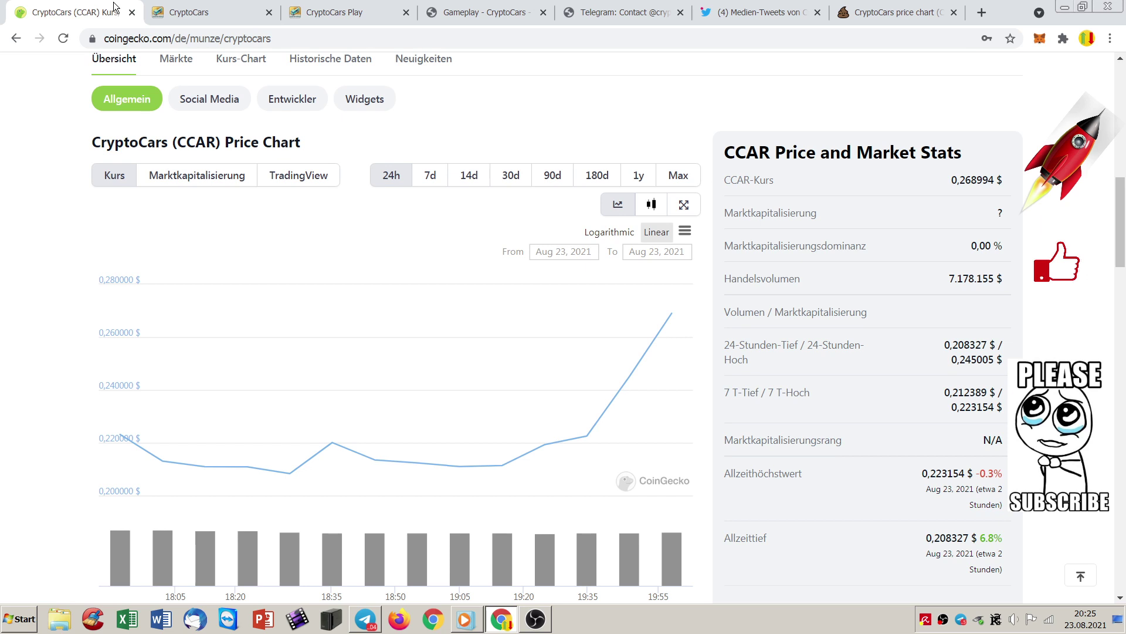
pyautogui.scroll(6, 353, 300)
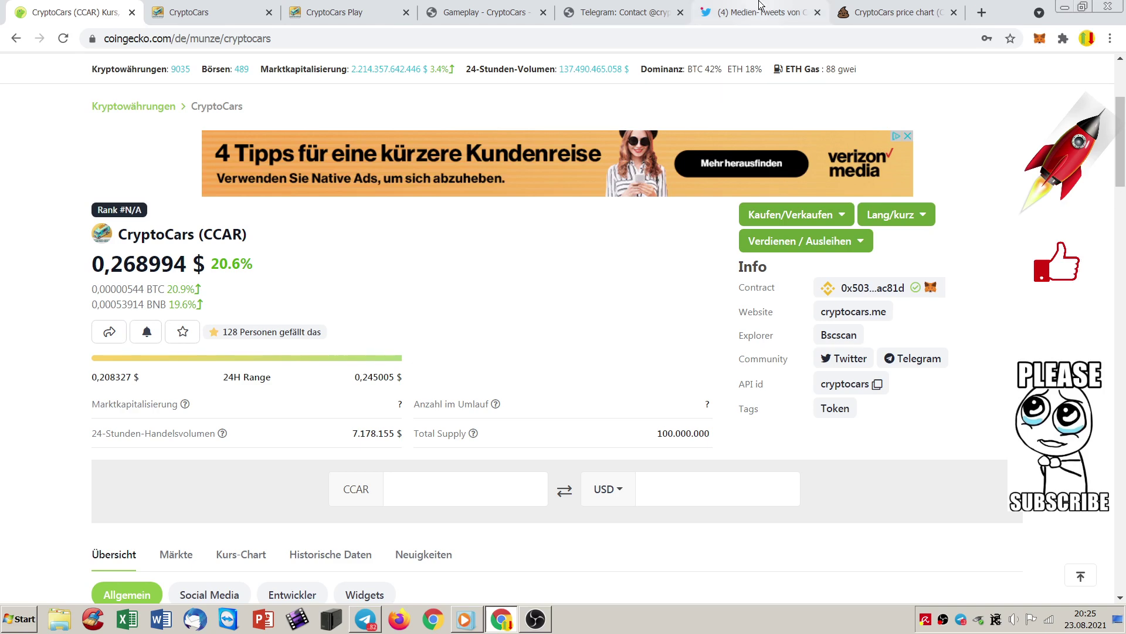
pyautogui.click(889, 12)
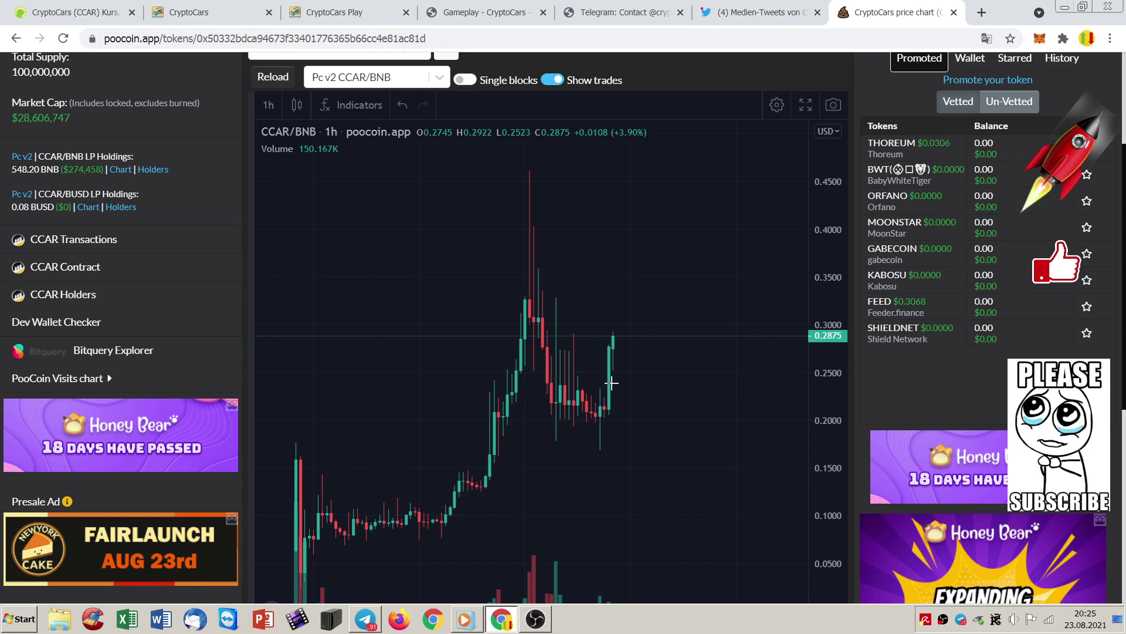
pyautogui.click(211, 11)
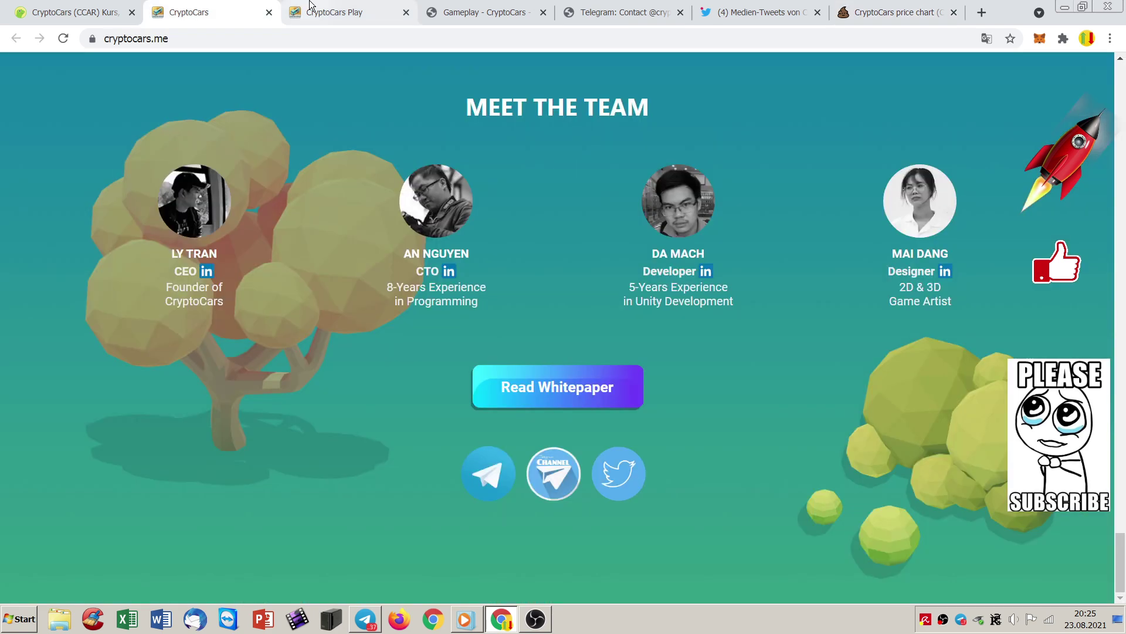
pyautogui.click(75, 11)
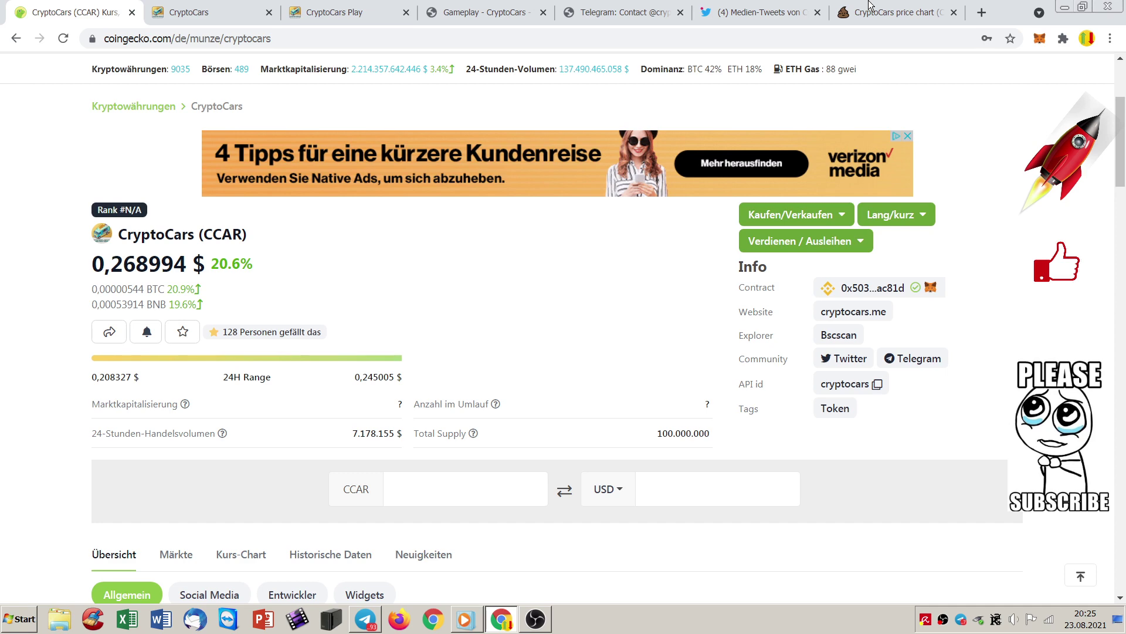
# Recheck PooCoin and the CryptoCars website, then return to CoinGecko's CCAR stats at 0,269 $.
pyautogui.click(889, 11)
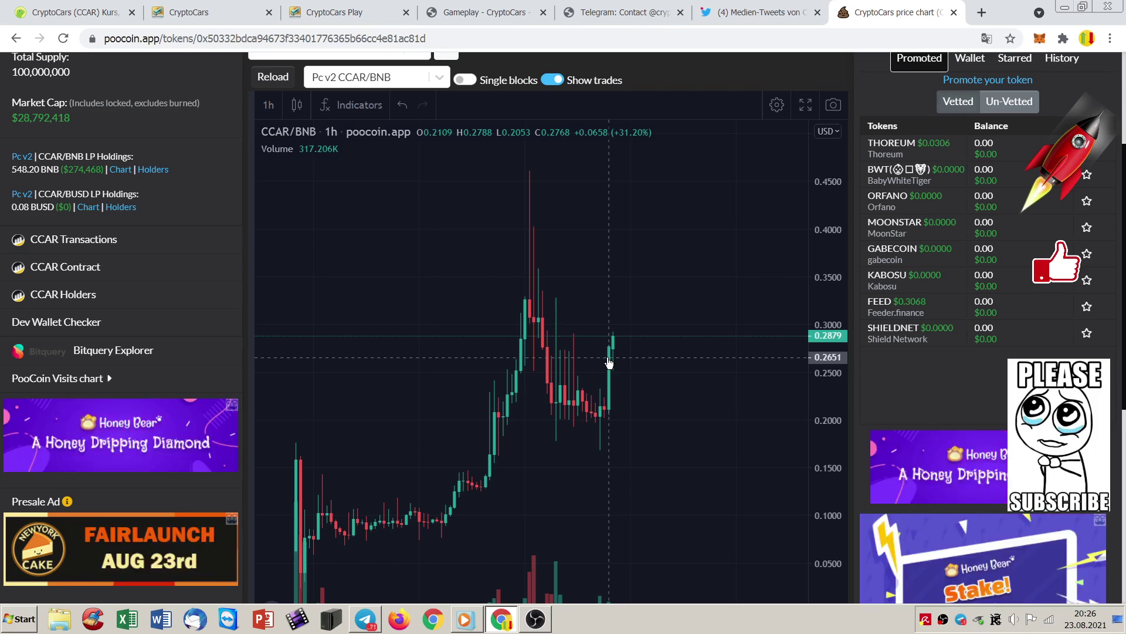
pyautogui.click(189, 11)
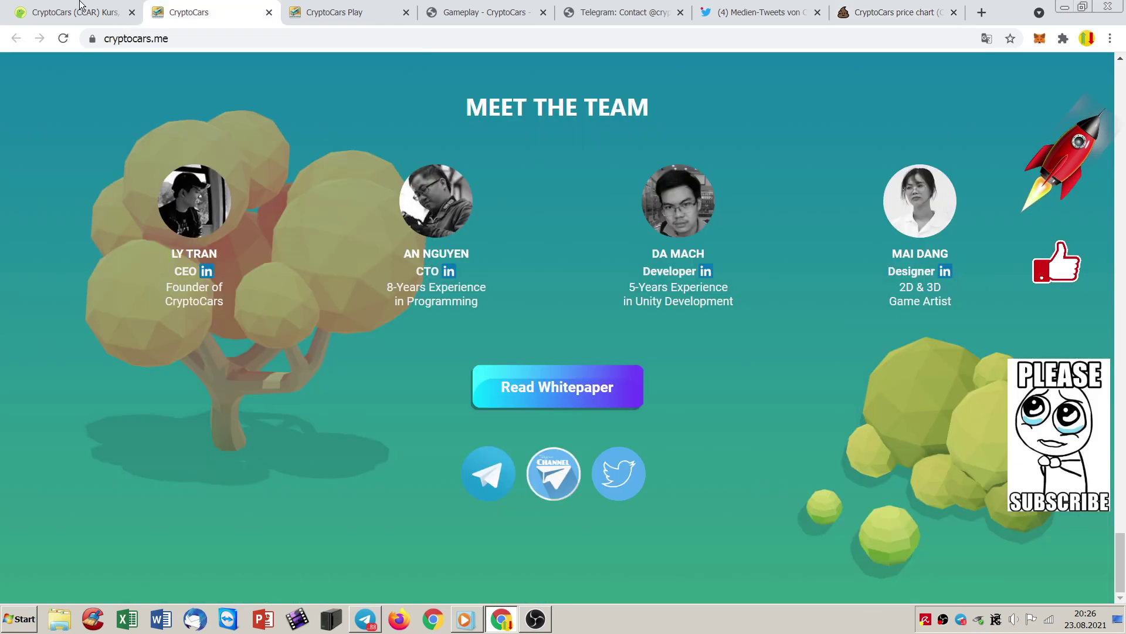
pyautogui.click(75, 11)
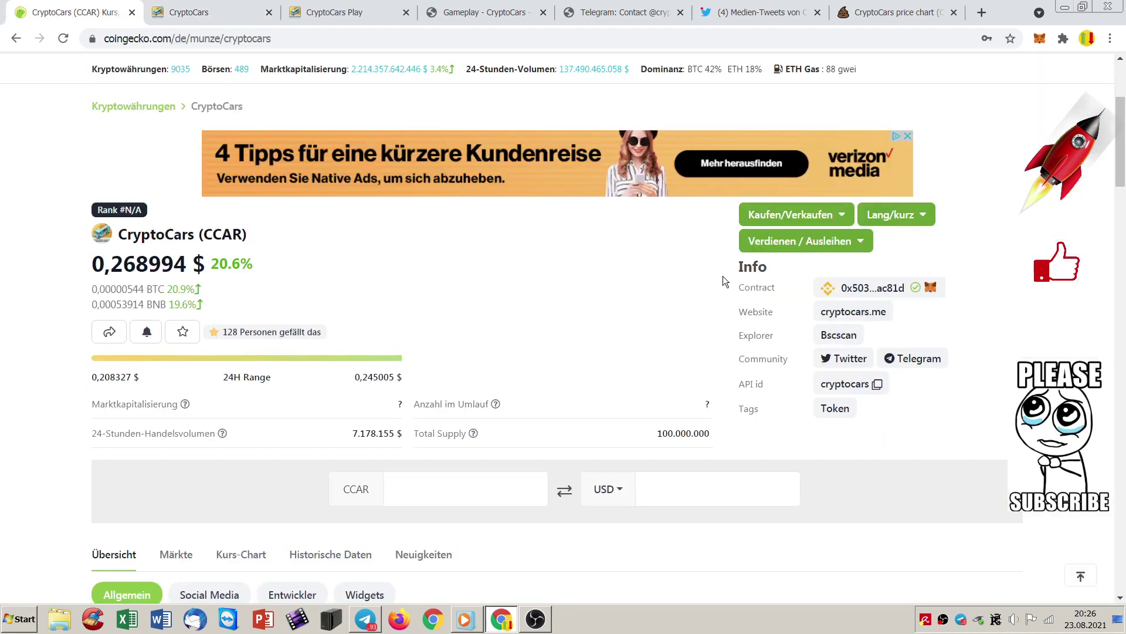